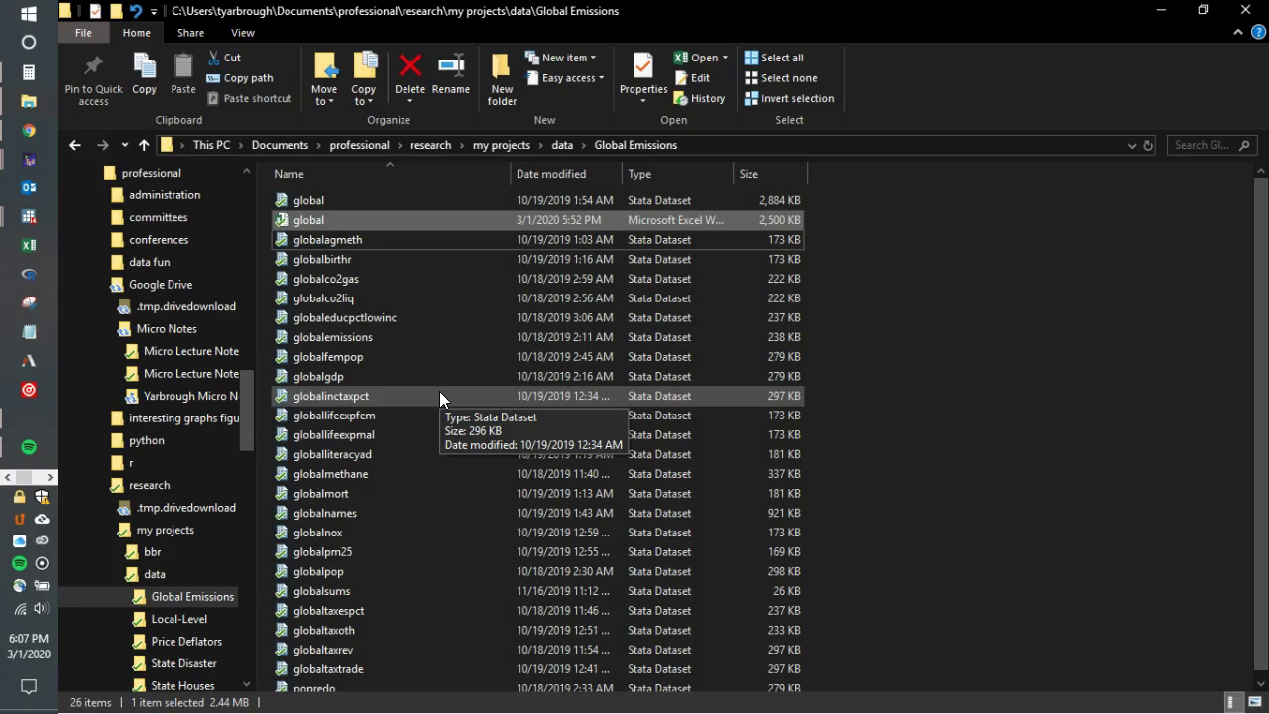
Step: Switch to Tableau Online in the browser and open the Global Emissions Data project from the Explore page
left_click(328, 222)
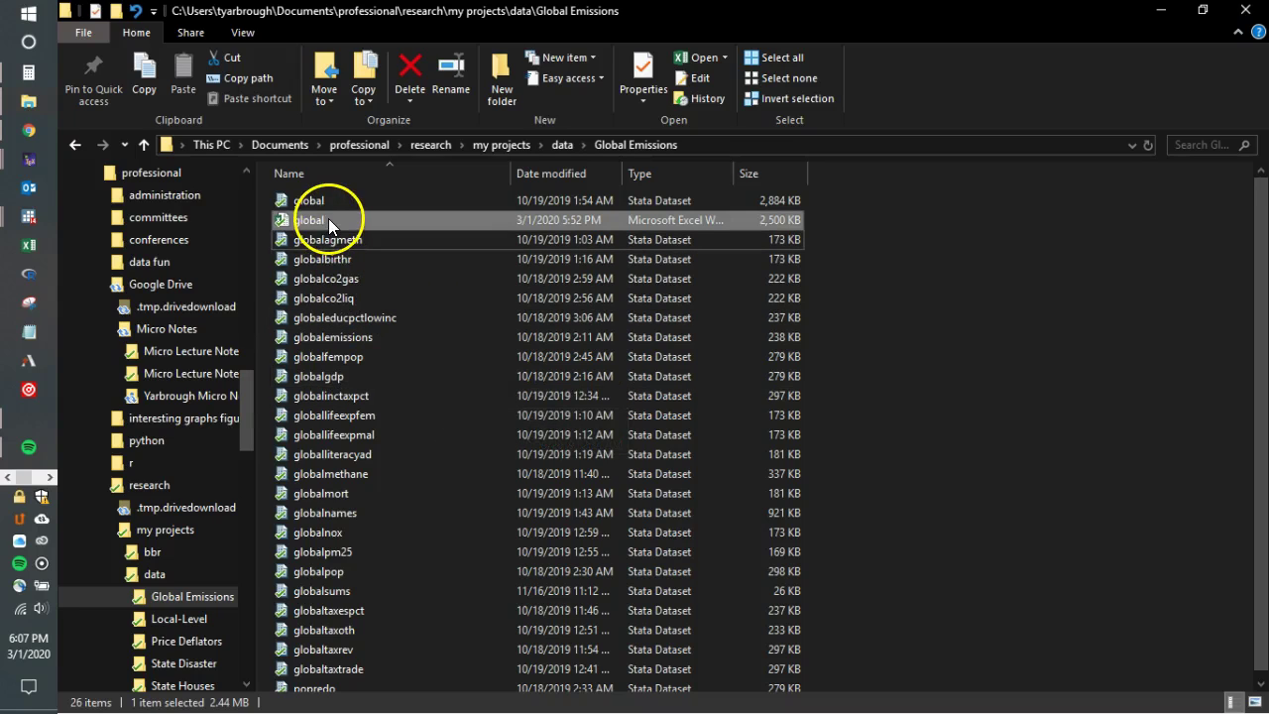
left_click(29, 130)
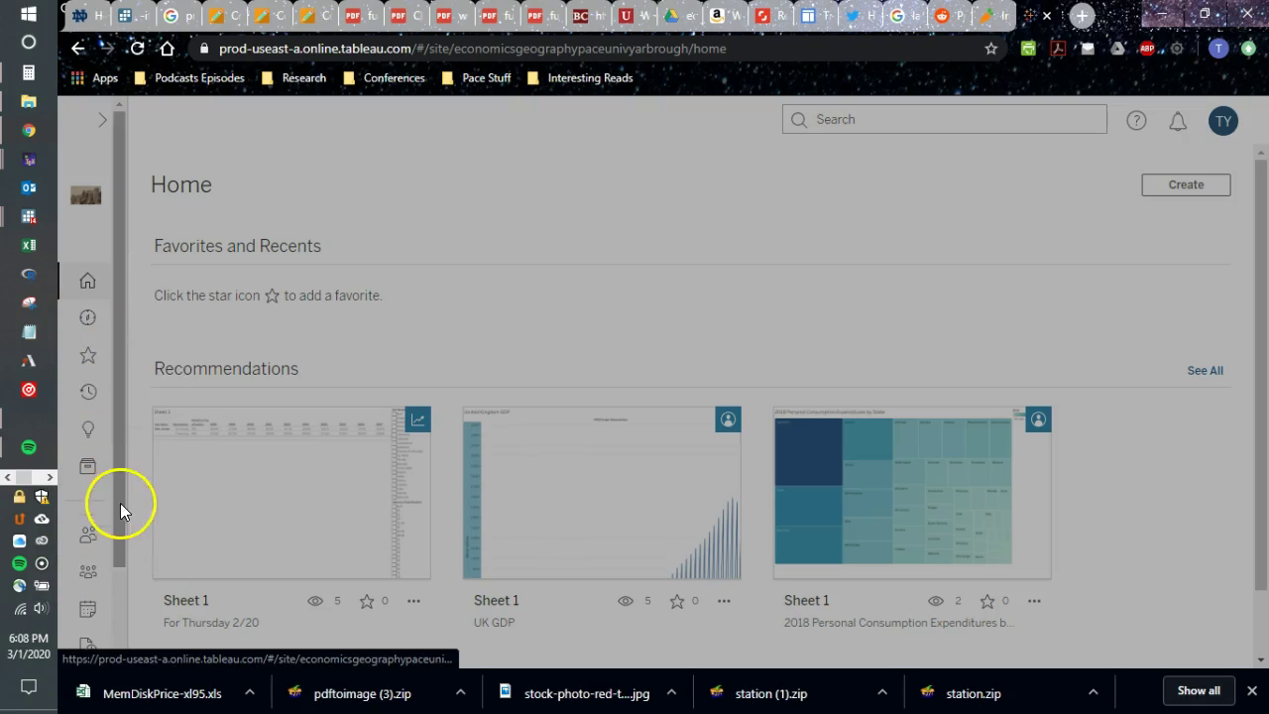
left_click(90, 326)
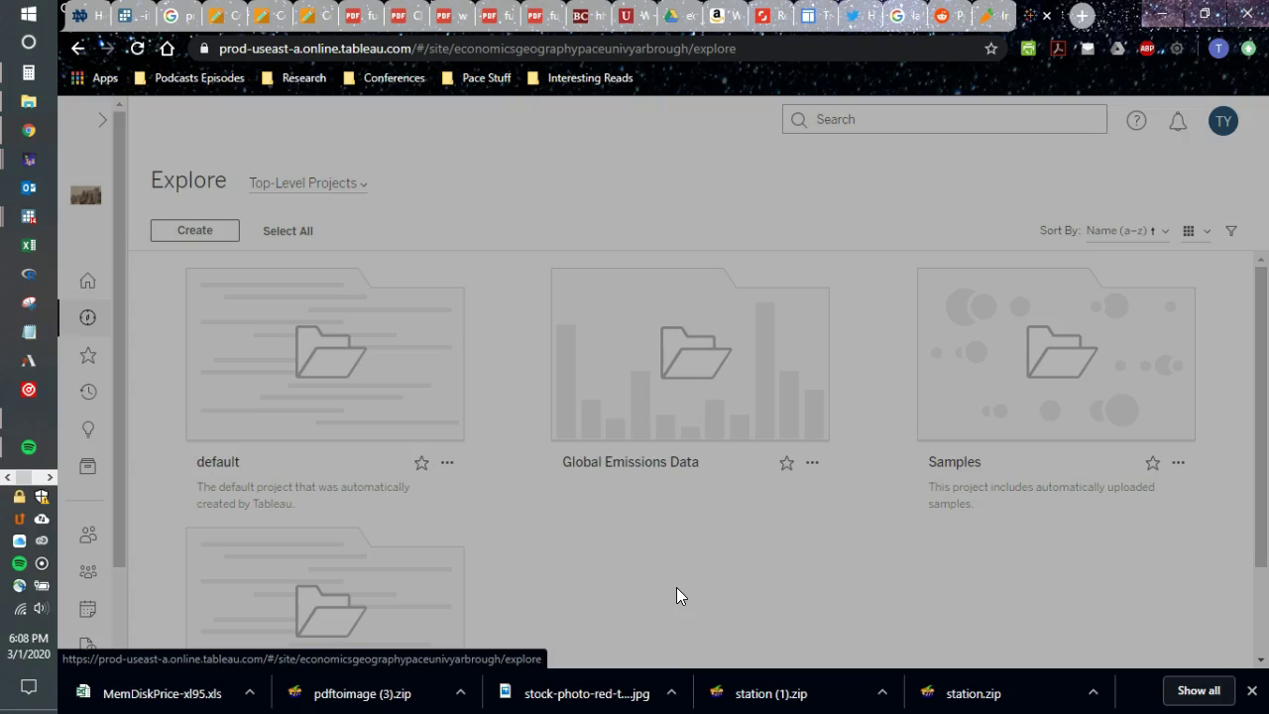
left_click(652, 414)
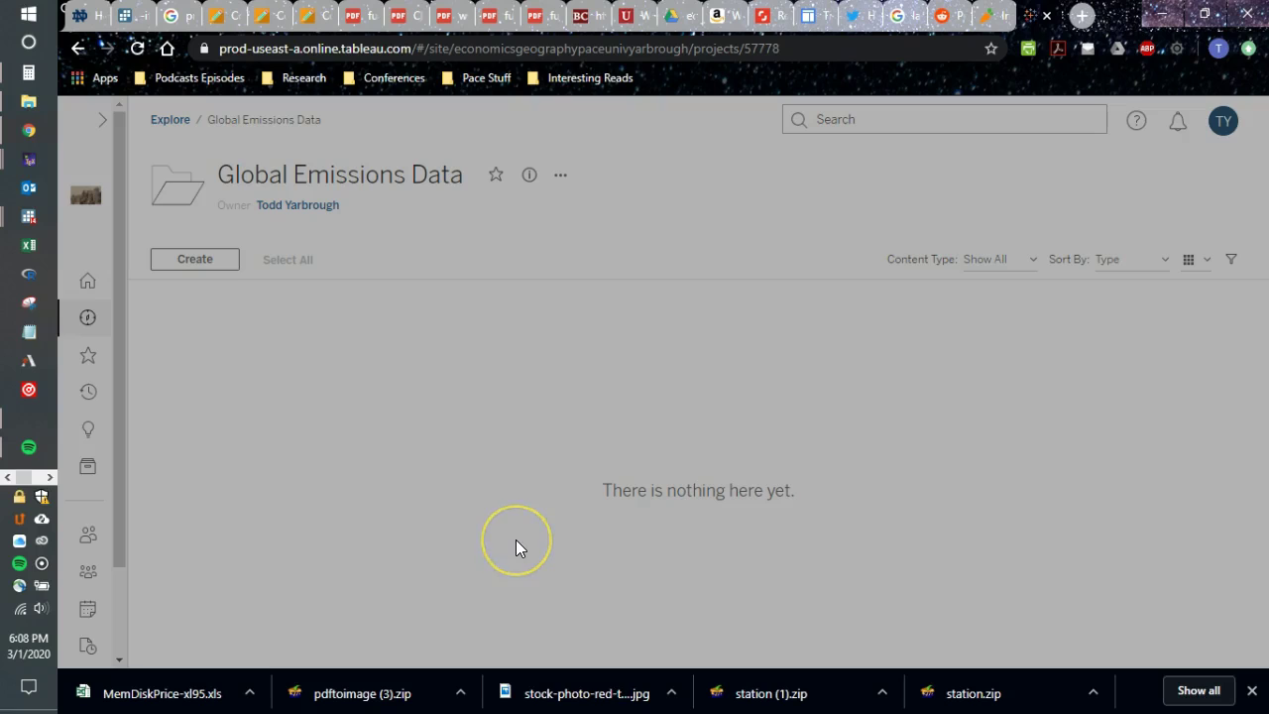
Step: Create a new workbook in the project and connect it to the global Excel file uploaded from the Global Emissions folder
left_click(180, 255)
left_click(206, 324)
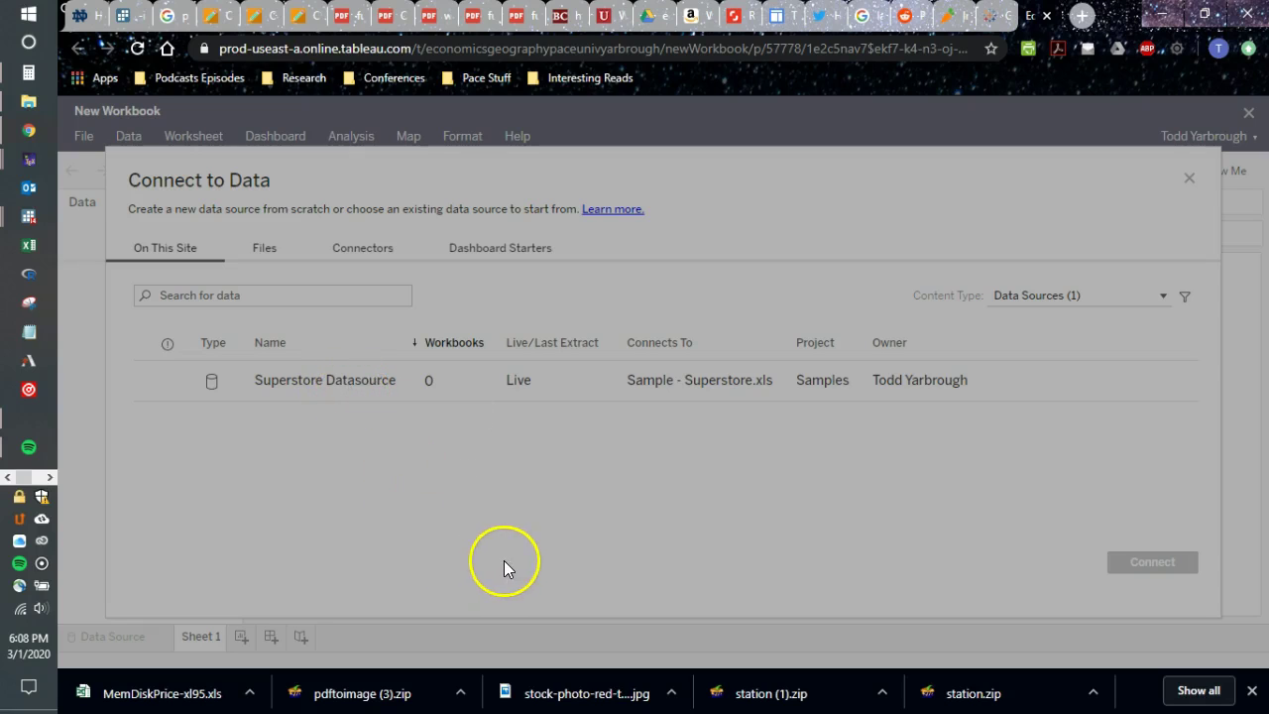
left_click(376, 248)
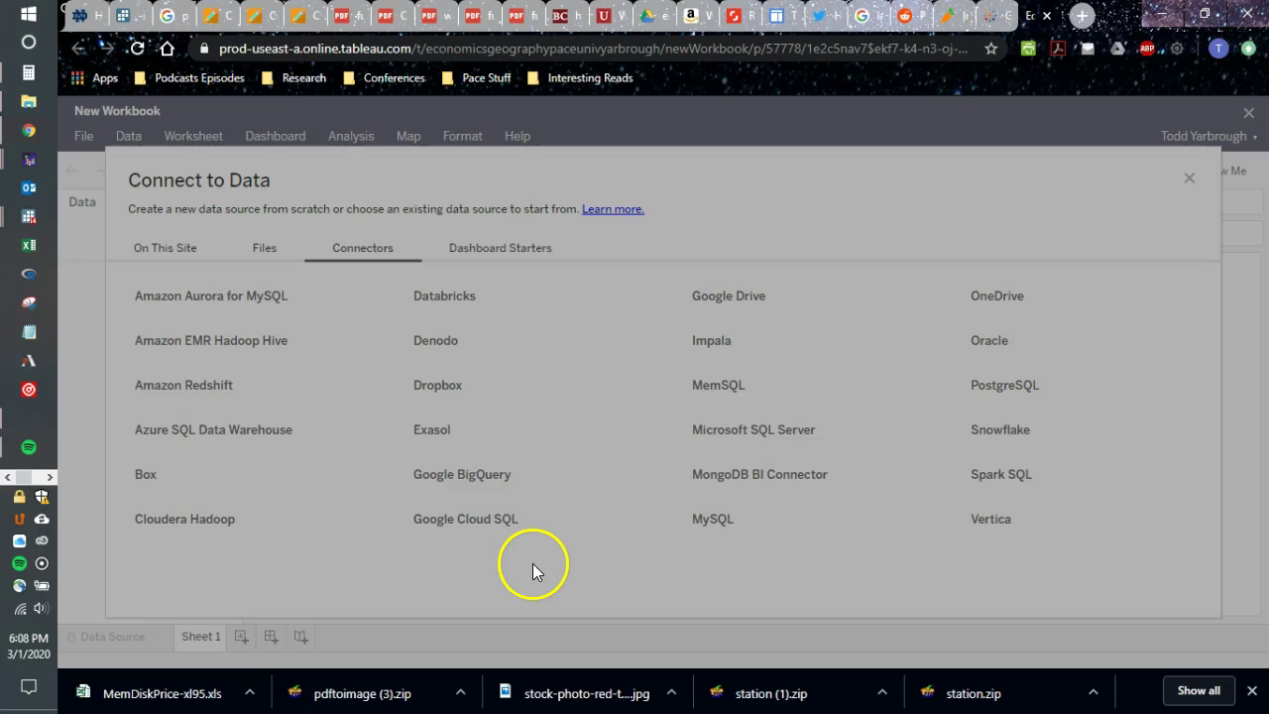
left_click(268, 249)
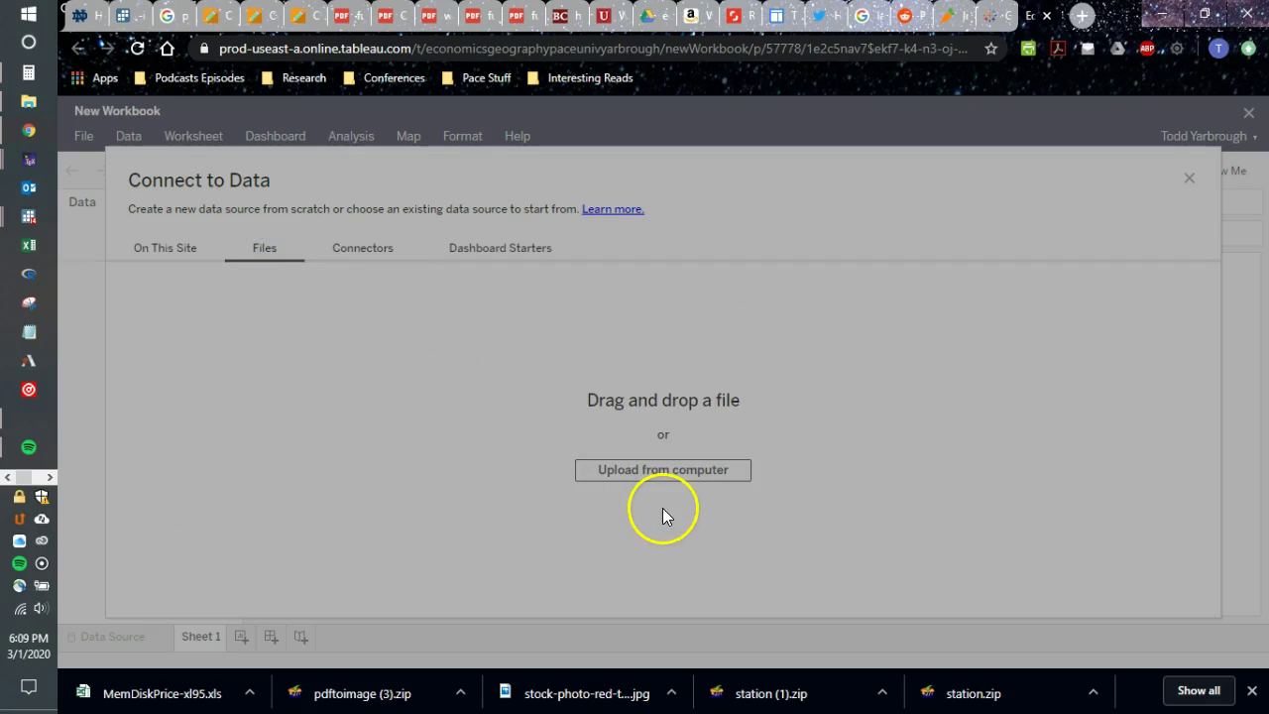
left_click(666, 476)
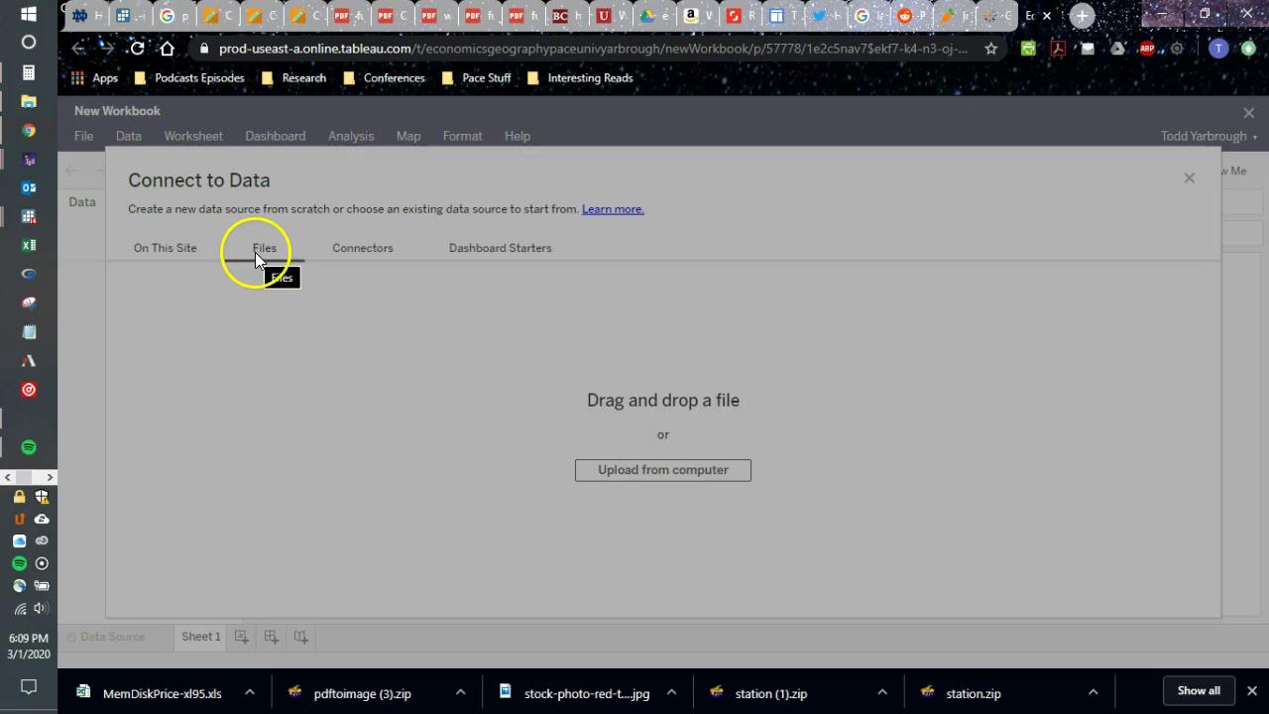
left_click(654, 476)
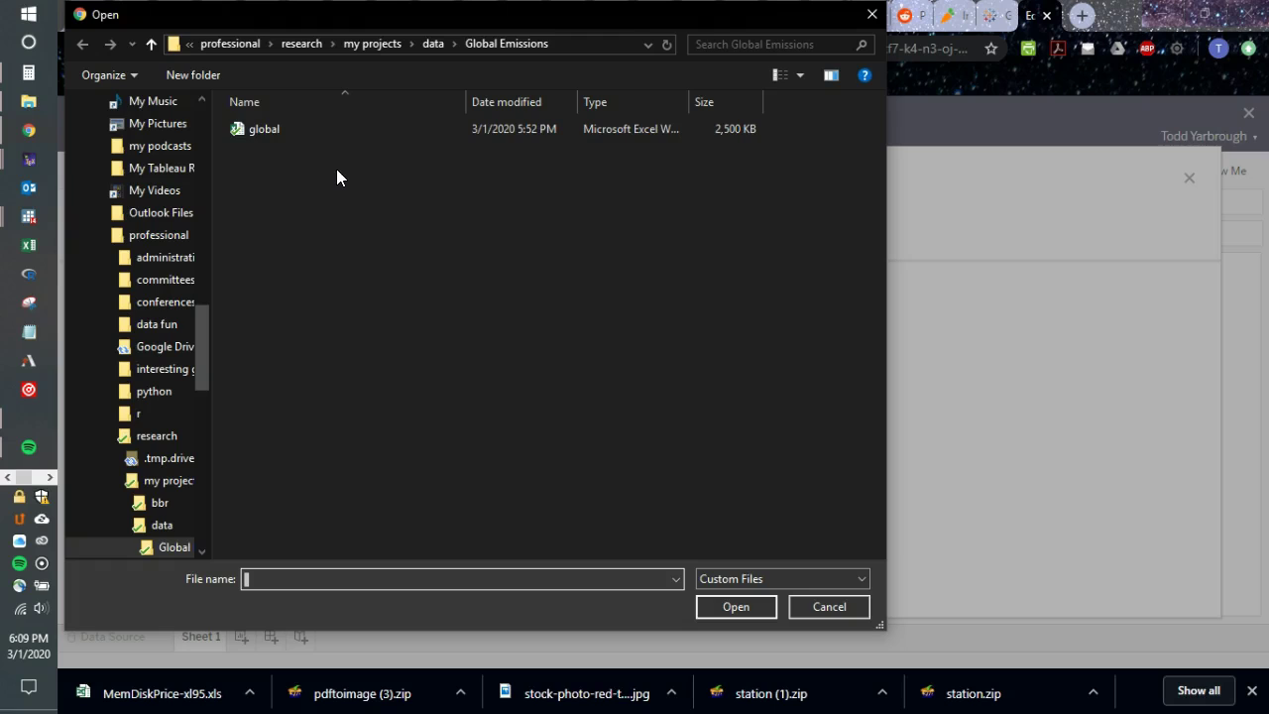
left_click(269, 129)
left_click(734, 605)
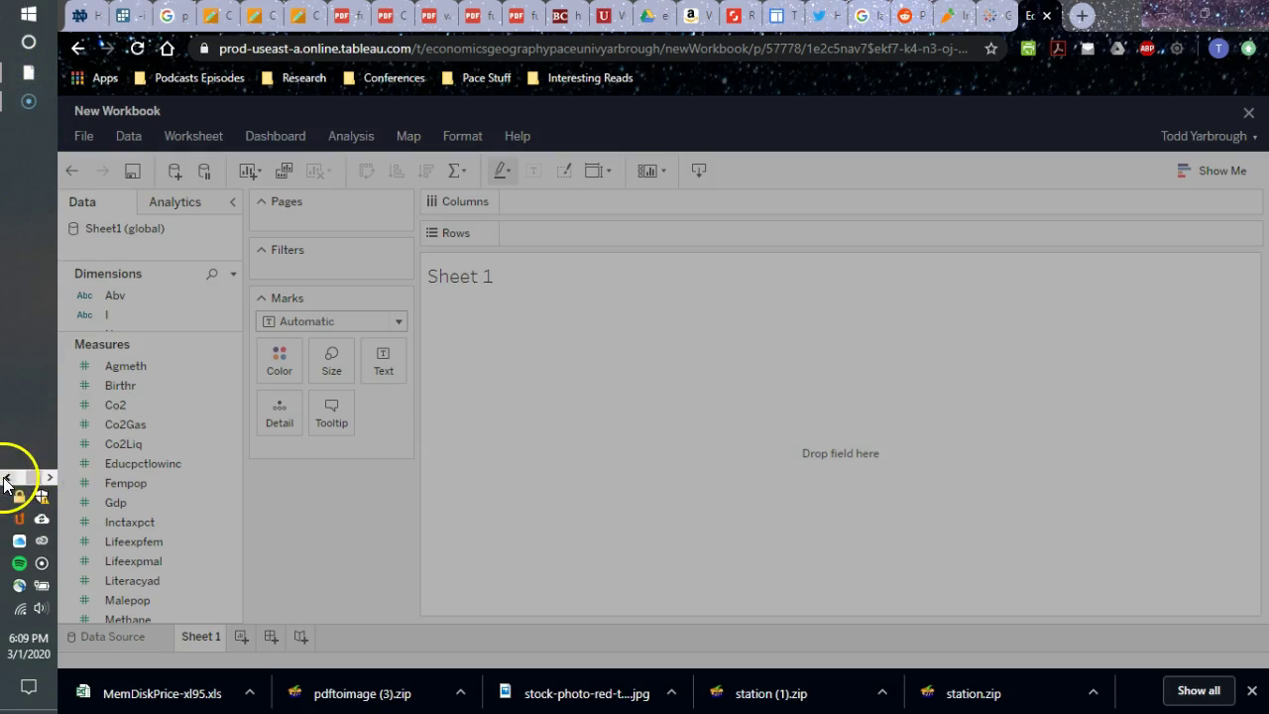
Step: Open the global workbook in Excel from the Global Emissions folder and examine how its country and year rows are laid out
left_click(29, 103)
double_click(309, 218)
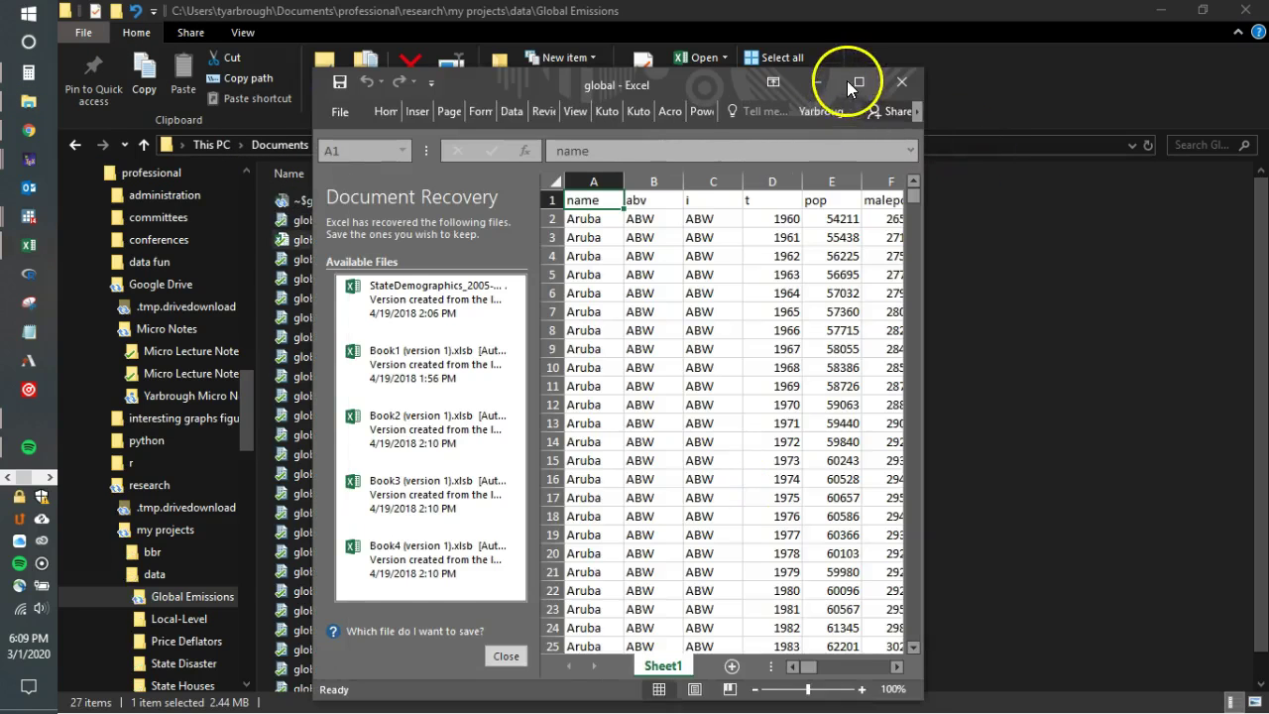
left_click(855, 81)
scroll(499, 334, "down", 5)
scroll(498, 334, "up", 5)
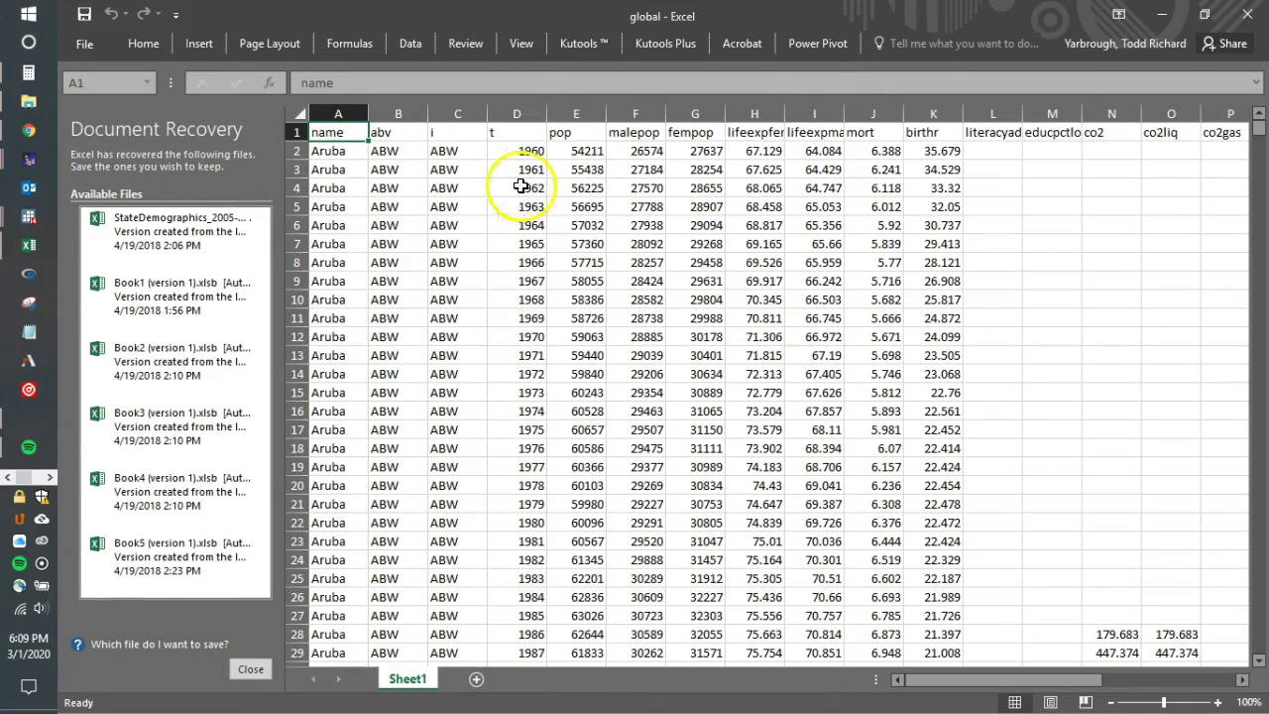
scroll(512, 150, "down", 12)
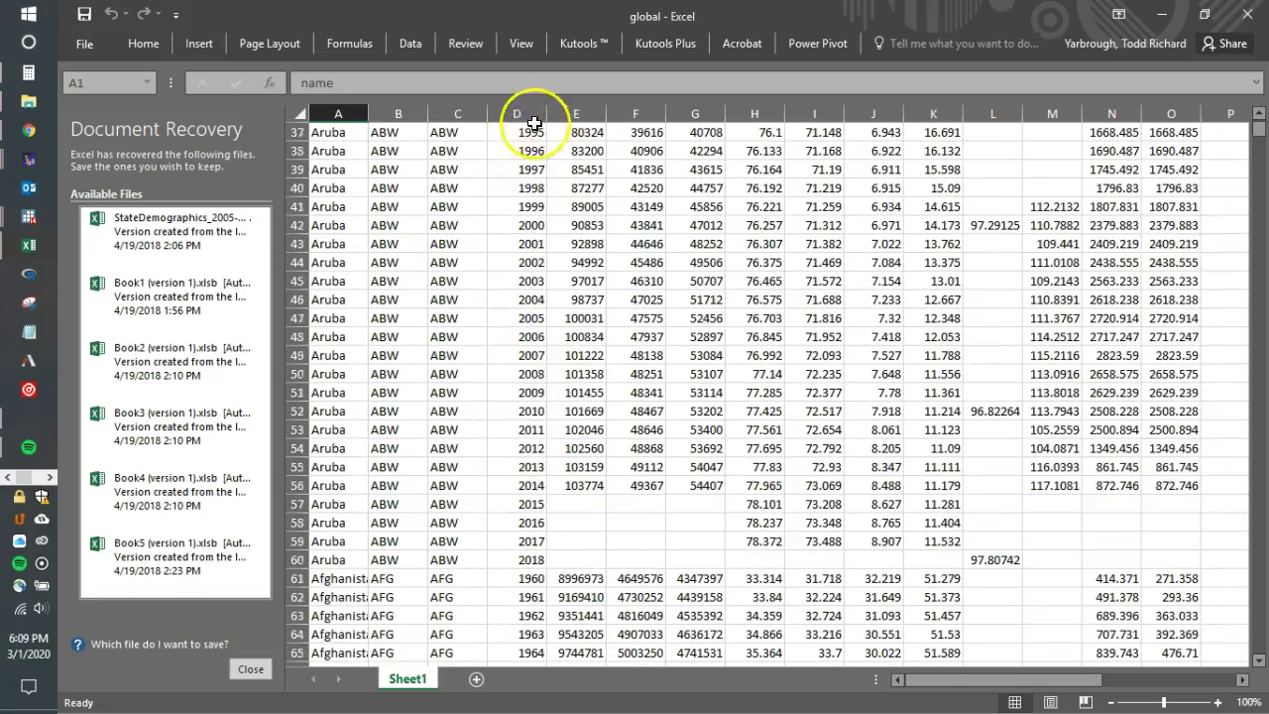
scroll(836, 425, "up", 12)
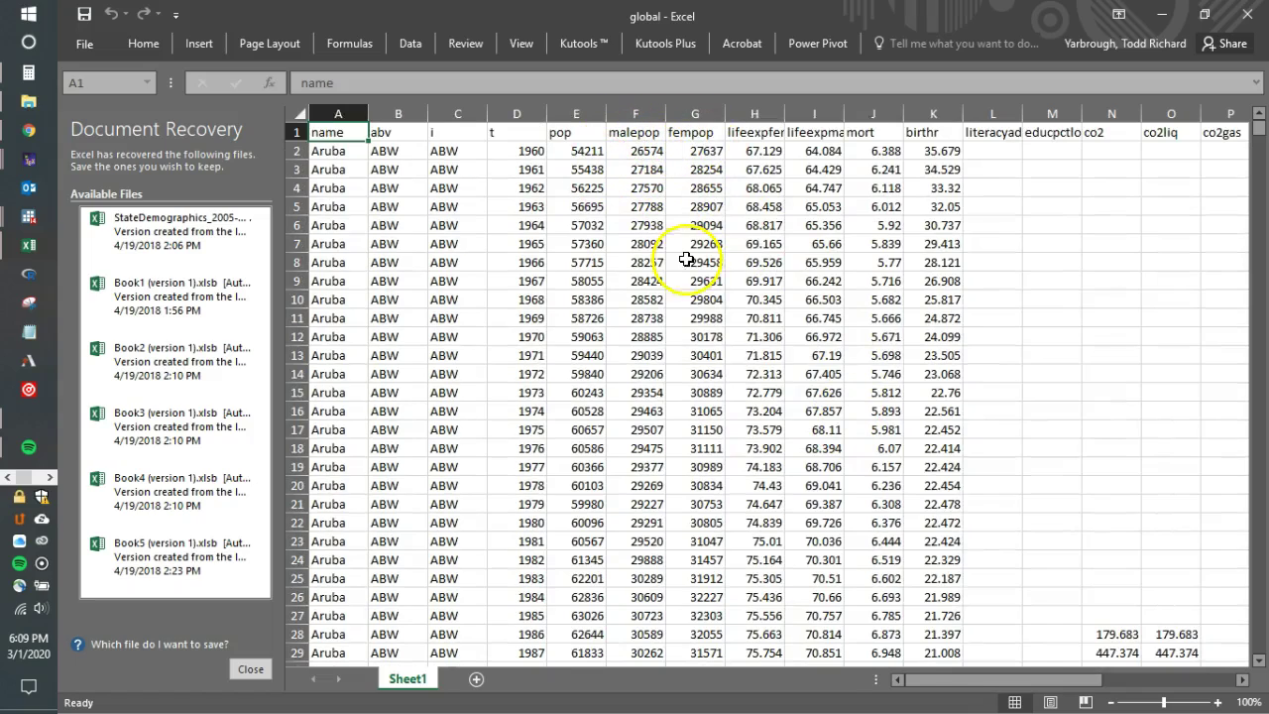
Step: Examine the variable columns from birthr through gdp in Sheet1, highlighting the co2liq and co2gas columns
left_click_drag(1004, 682, 1140, 681)
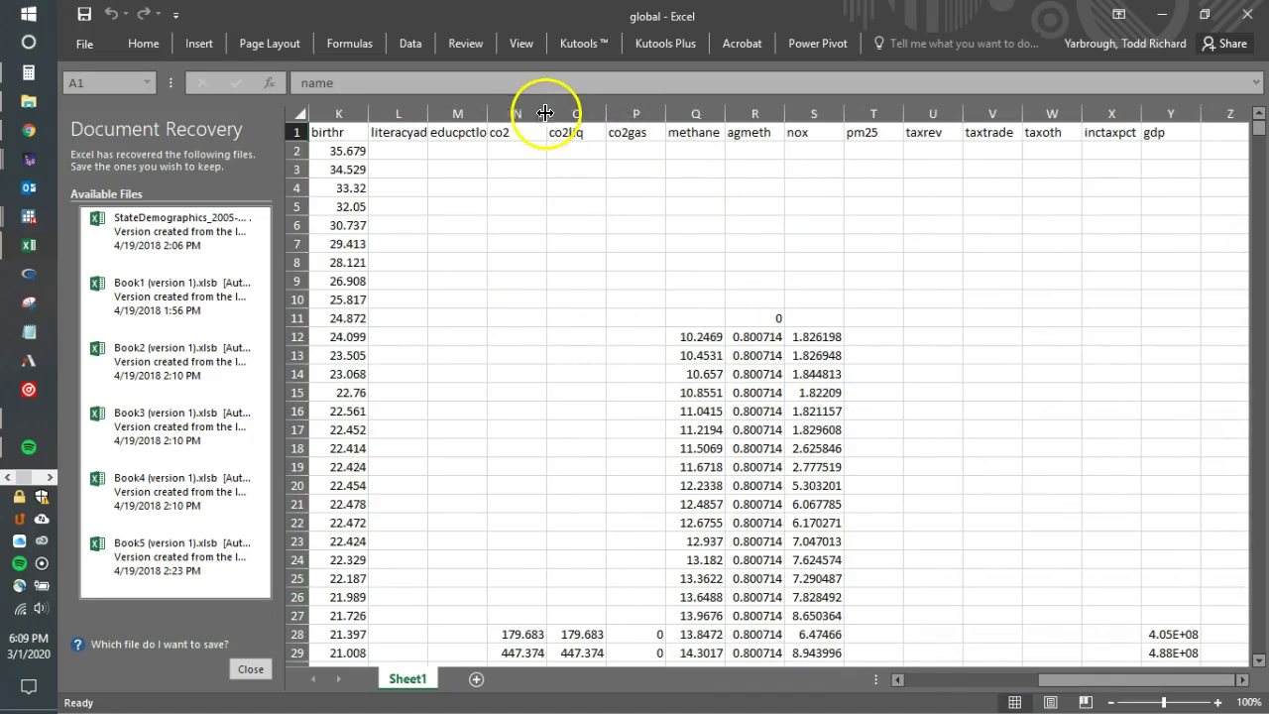
left_click(511, 111)
left_click_drag(577, 113, 637, 113)
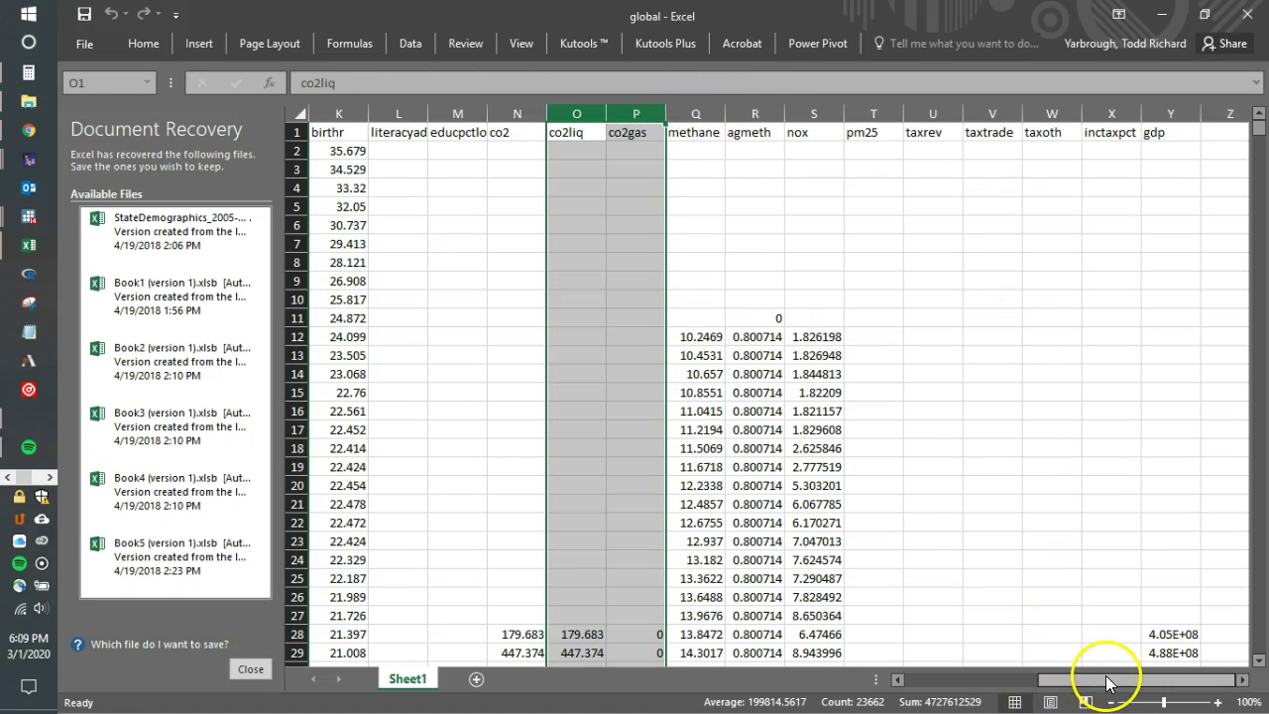
left_click_drag(1108, 682, 880, 680)
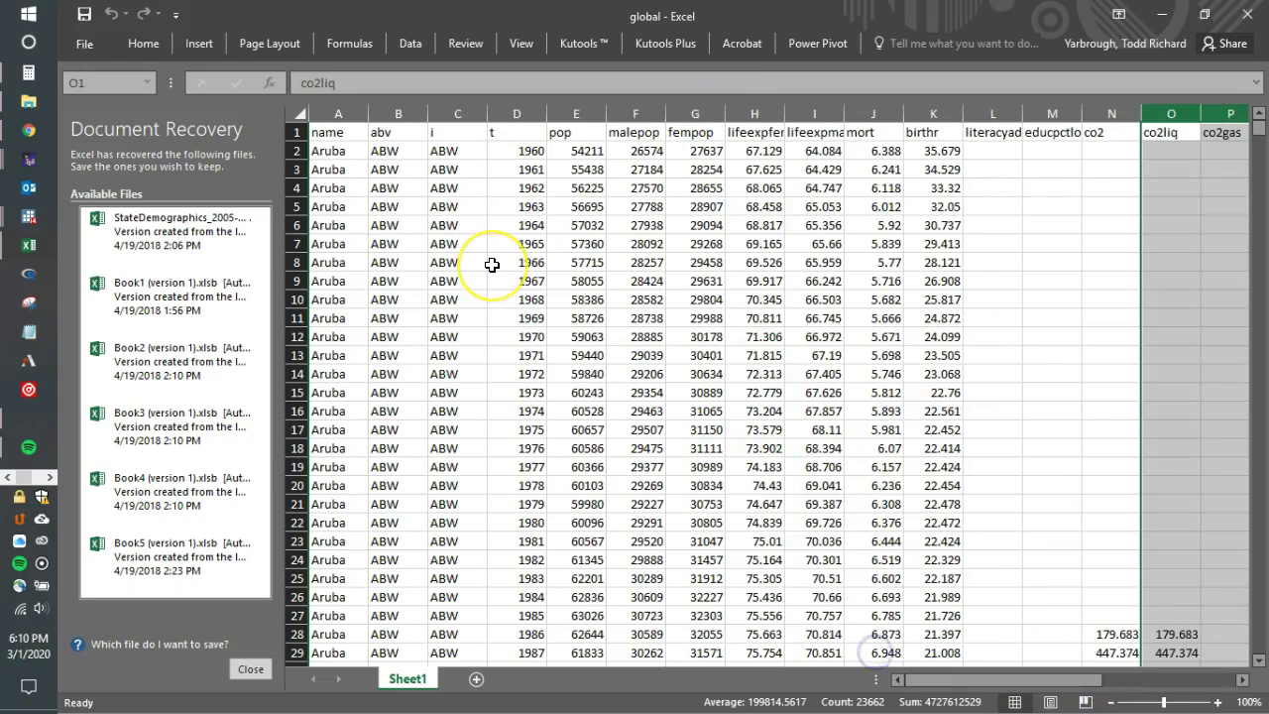
Step: Examine the yearly records of different countries further down Sheet1, including the values in the emissions columns
scroll(490, 264, "down", 5)
scroll(492, 264, "up", 5)
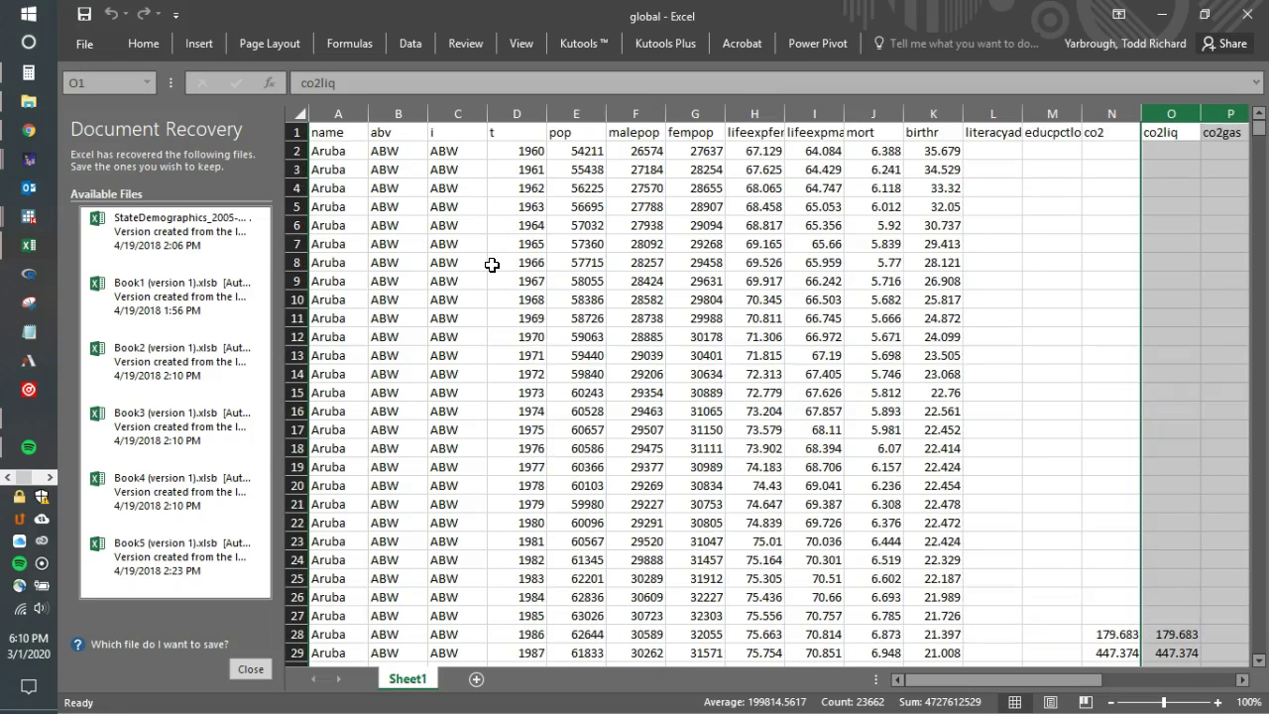
scroll(506, 325, "down", 3)
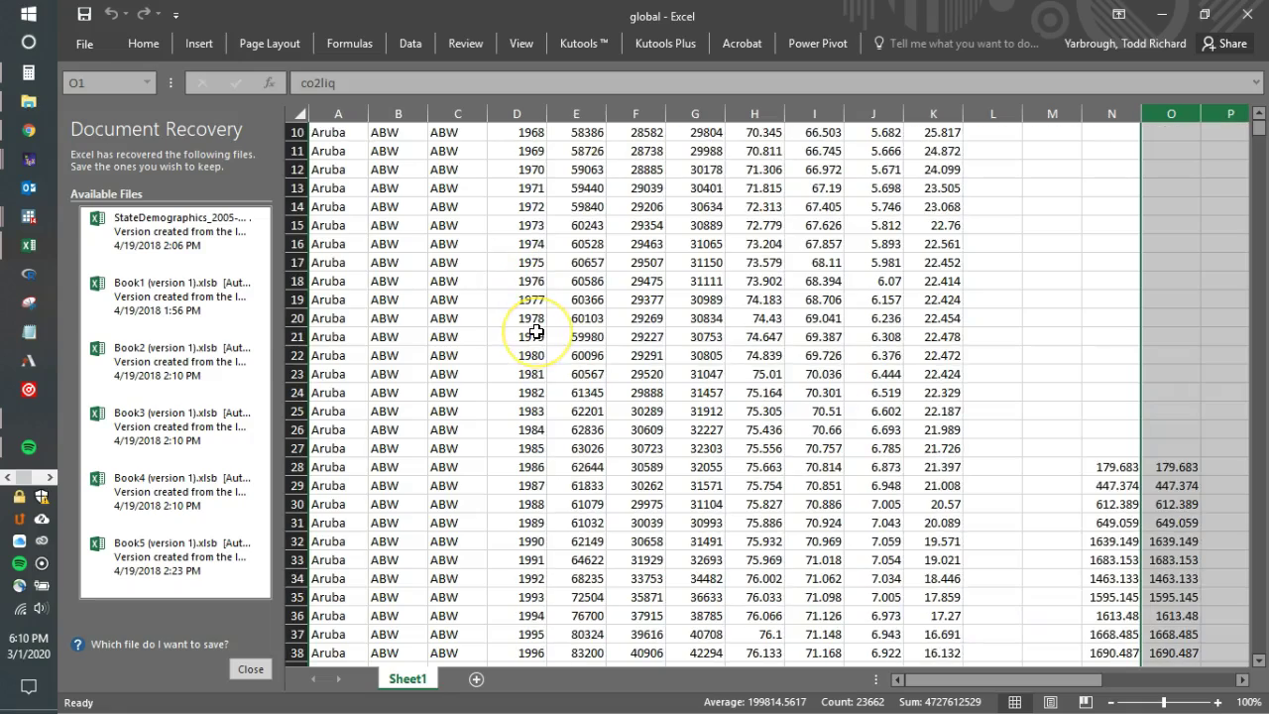
scroll(907, 482, "up", 3)
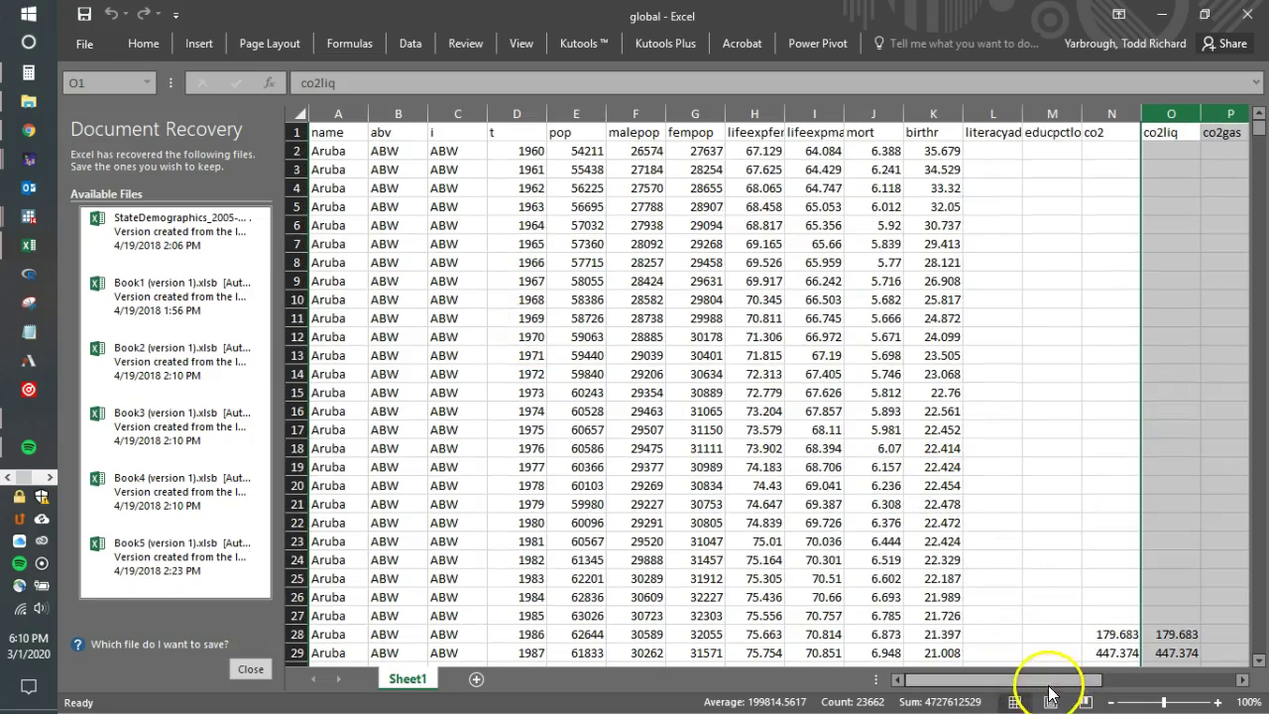
left_click_drag(1048, 680, 1127, 681)
left_click_drag(1259, 129, 1259, 237)
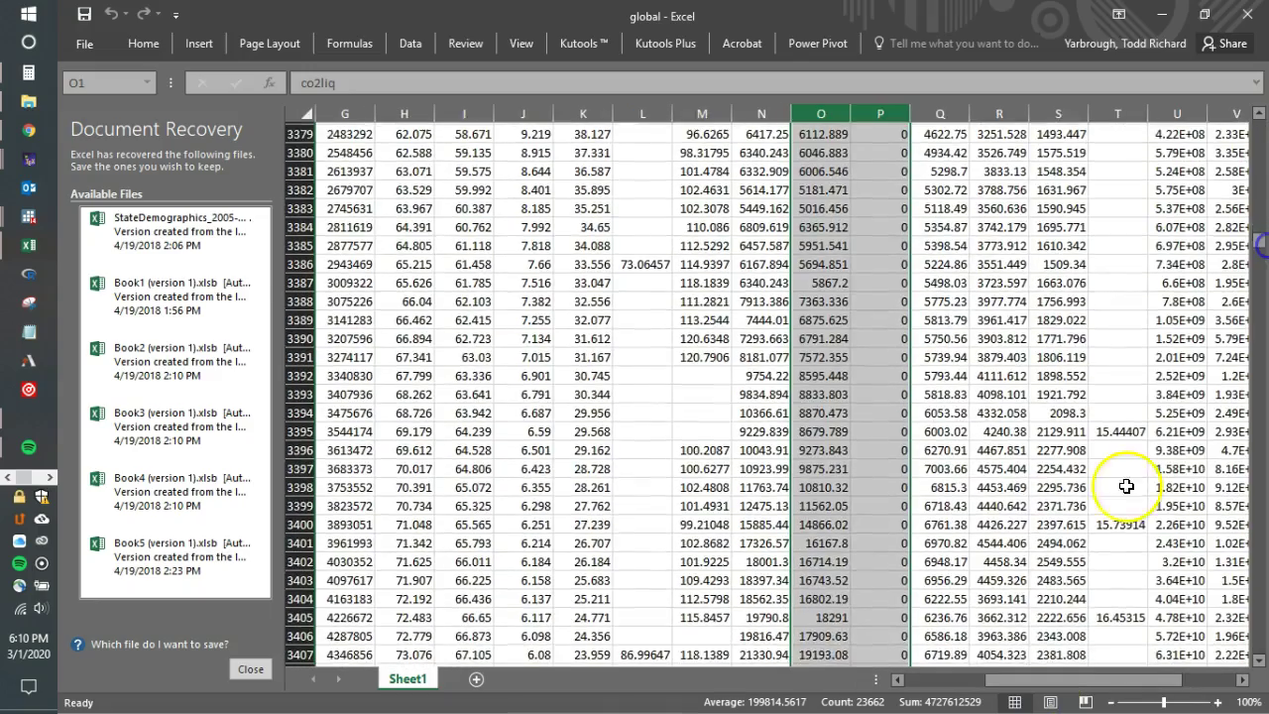
left_click_drag(1054, 691, 907, 688)
scroll(662, 414, "up", 19)
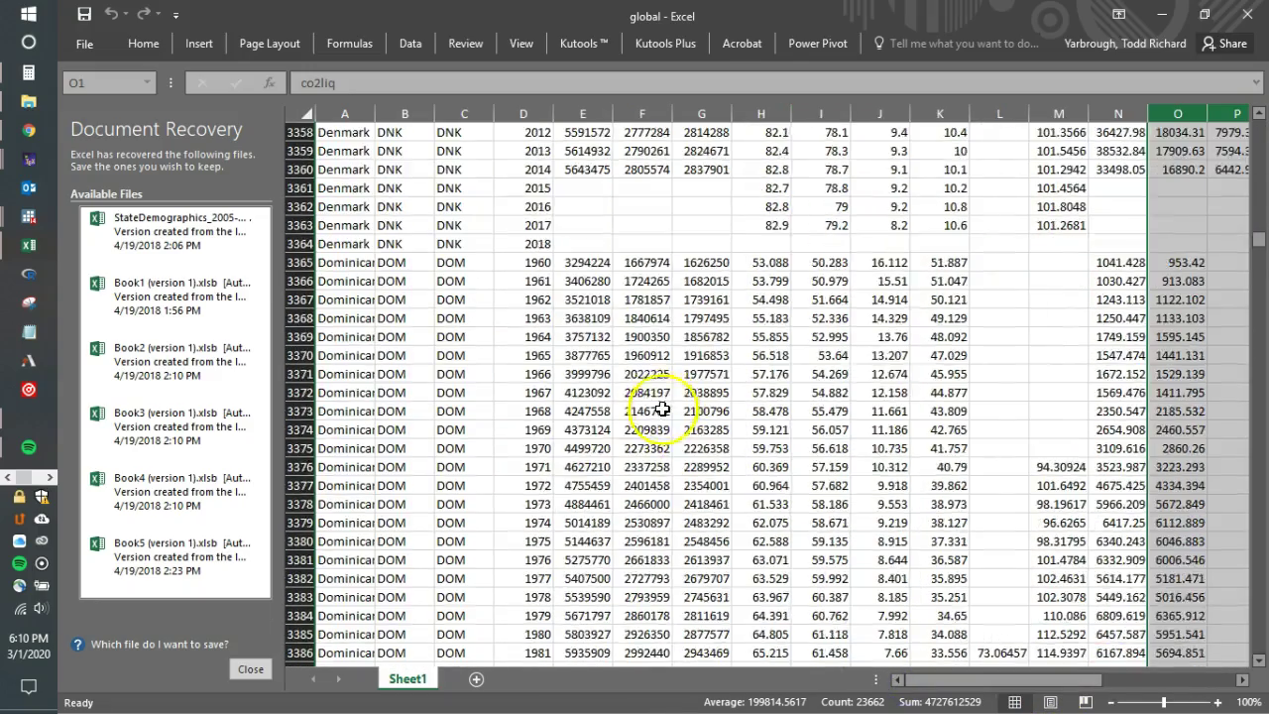
scroll(662, 413, "up", 20)
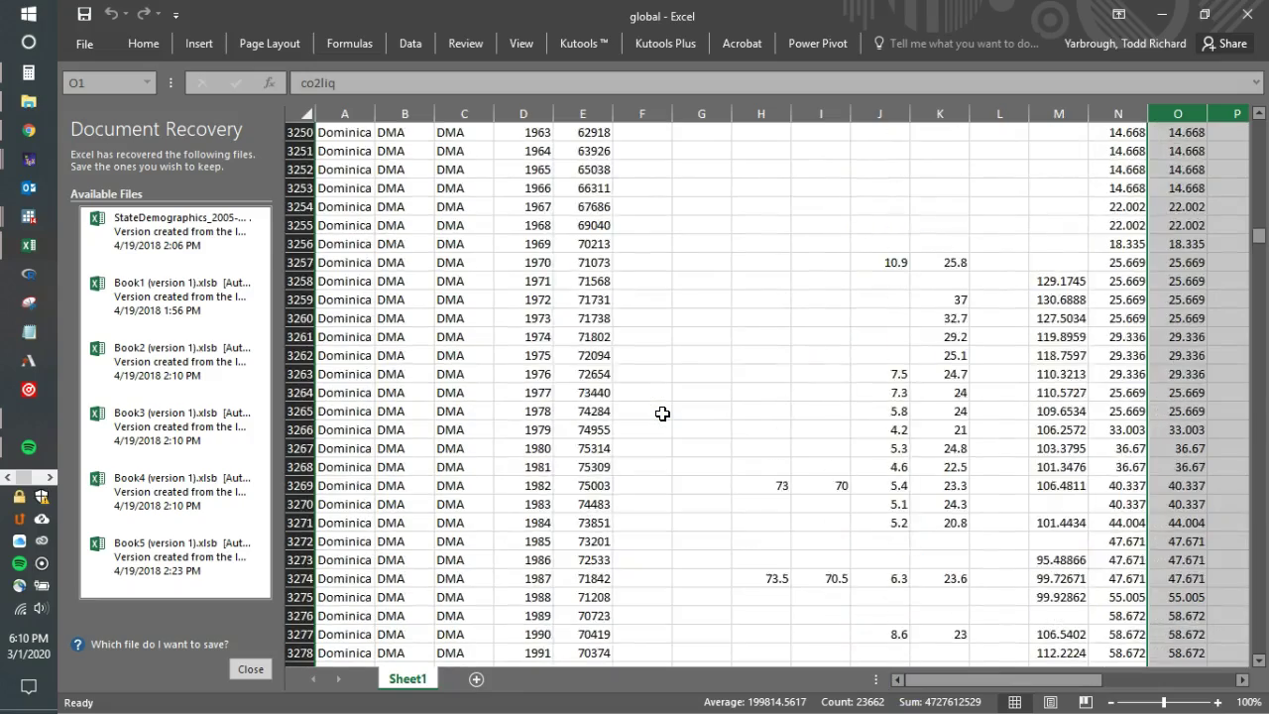
scroll(663, 414, "up", 6)
Step: Return to the new Tableau workbook and enlarge the Dimensions area so all of its fields fit
left_click(22, 130)
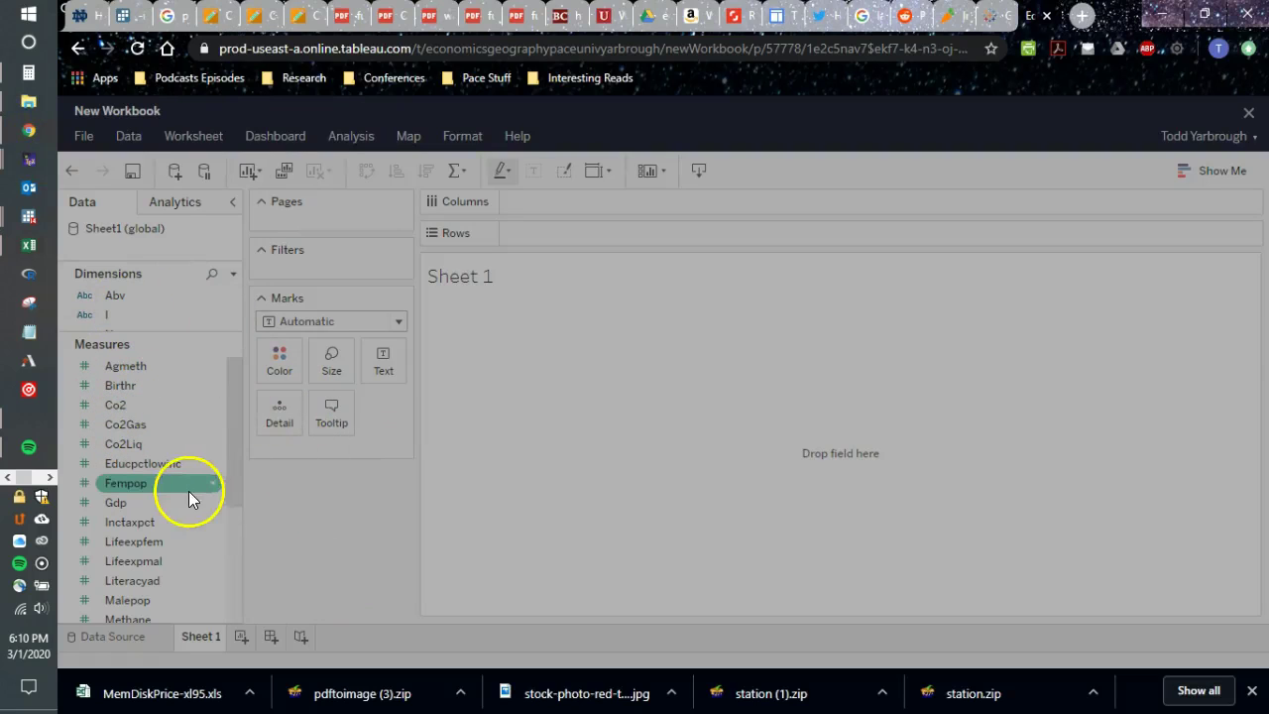
left_click_drag(170, 333, 173, 406)
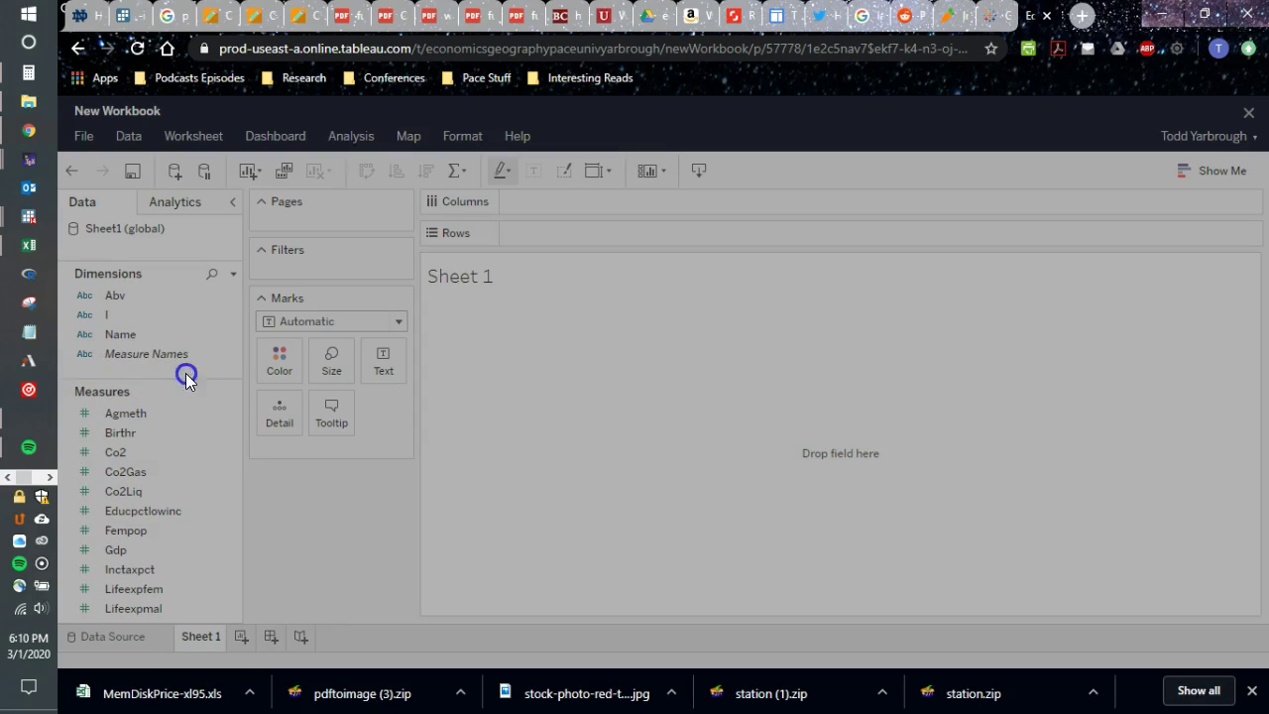
left_click(136, 313)
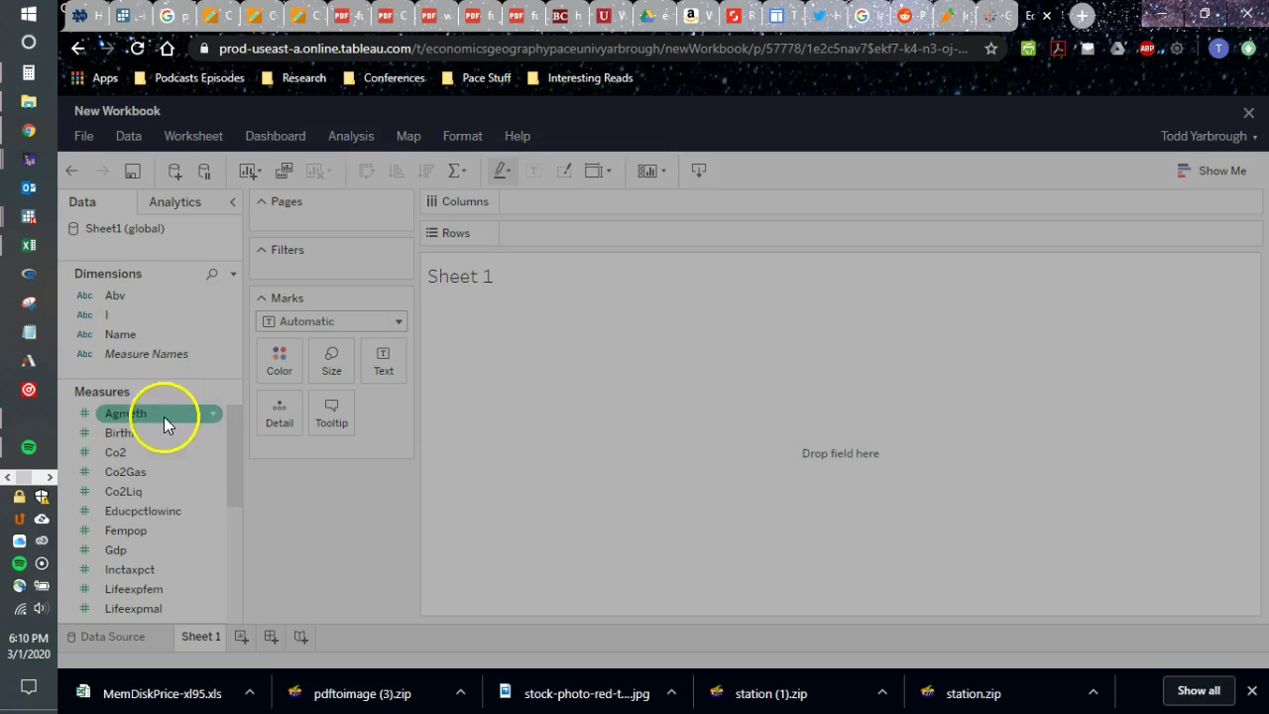
Step: Change the data type of the T measure to Date
scroll(206, 411, "down", 1)
scroll(207, 411, "down", 2)
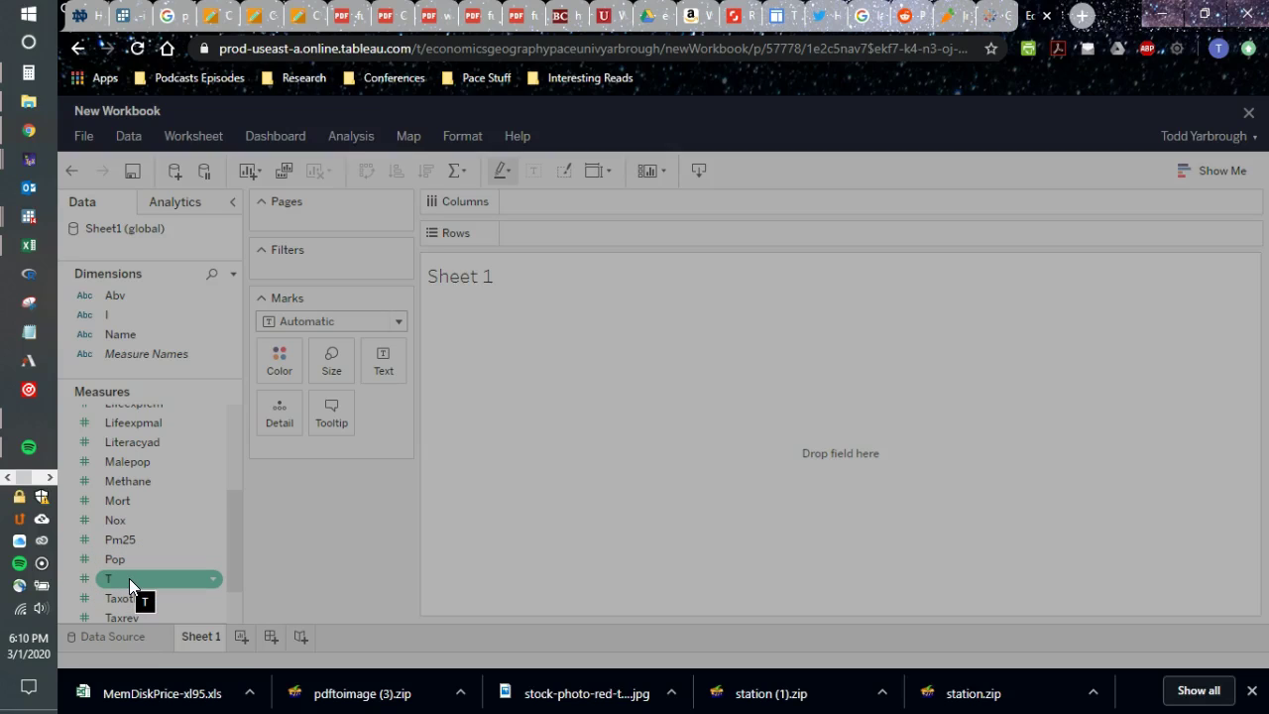
left_click(175, 595)
left_click(201, 581)
left_click(214, 581)
left_click(212, 554)
left_click(213, 509)
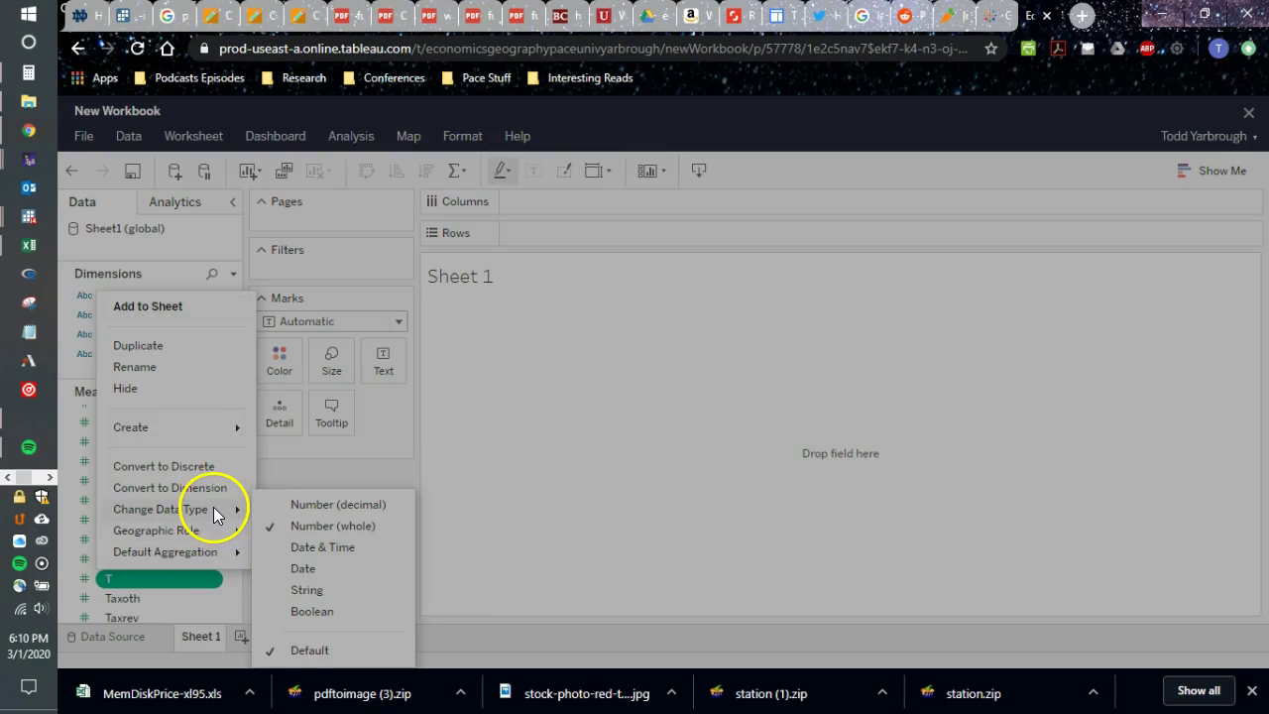
left_click(303, 574)
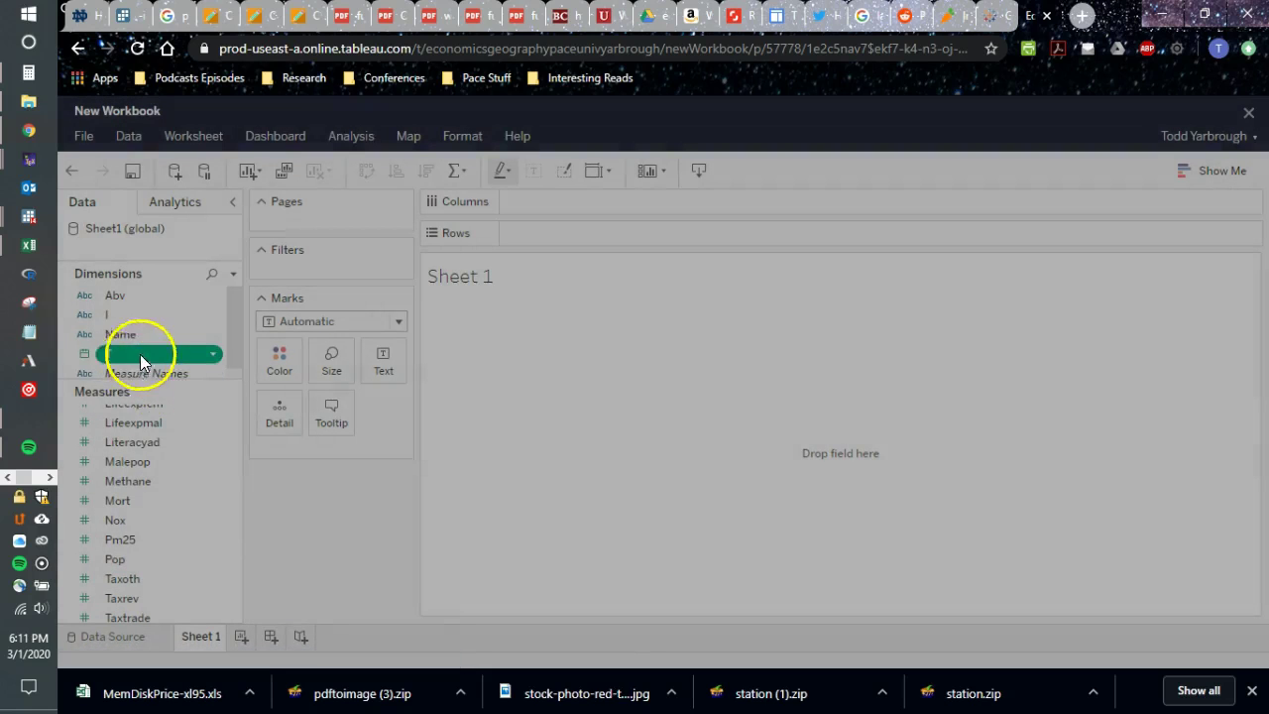
Step: Place the Name dimension on Rows in Sheet 1
scroll(151, 358, "down", 1)
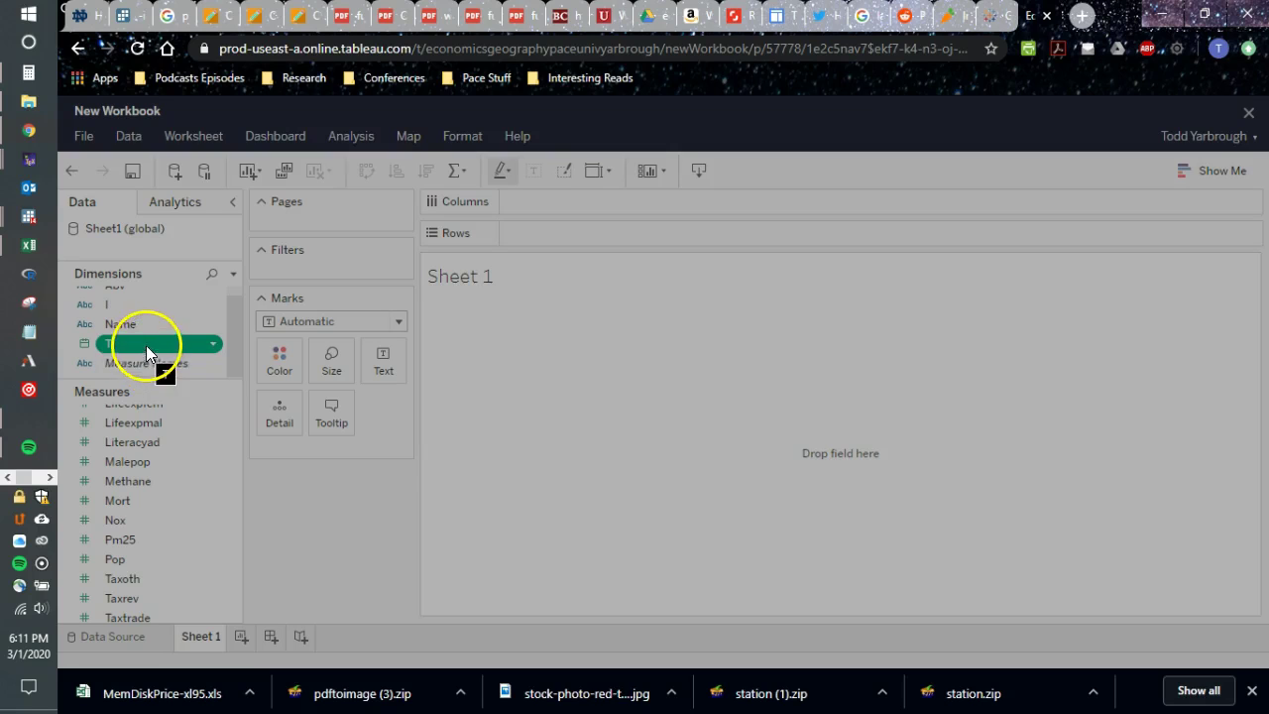
scroll(171, 493, "up", 5)
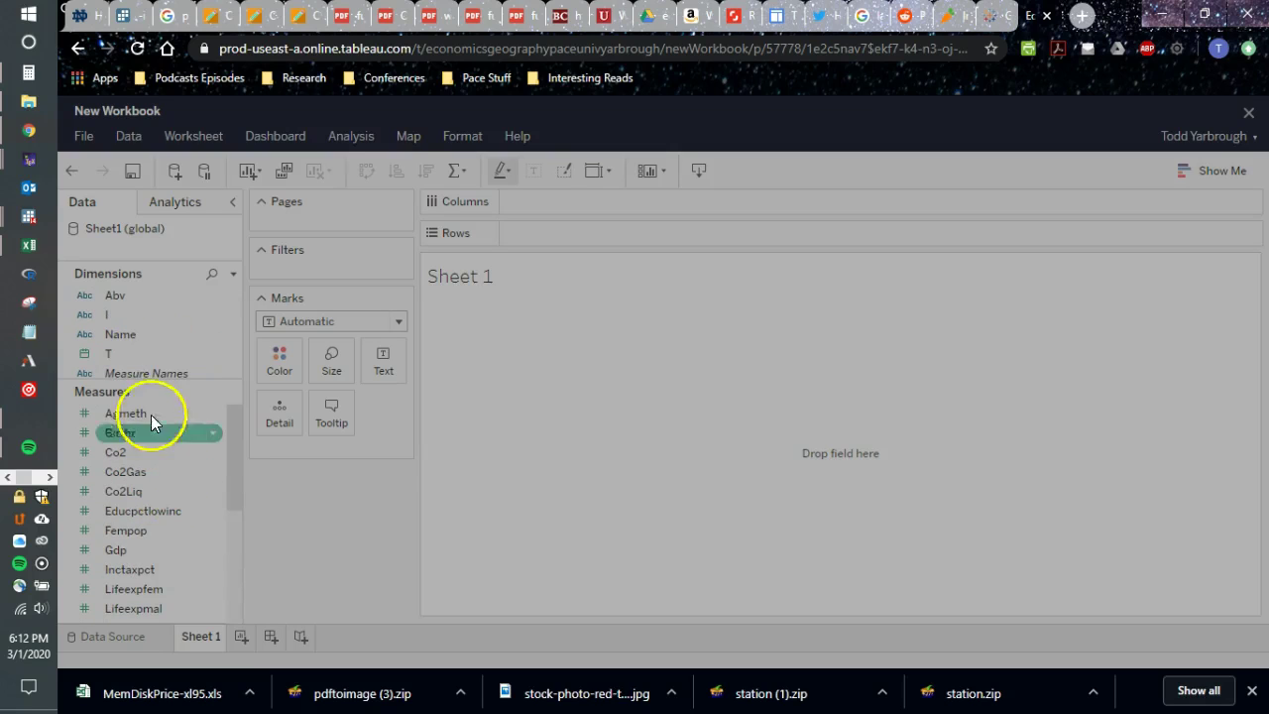
left_click_drag(117, 340, 568, 234)
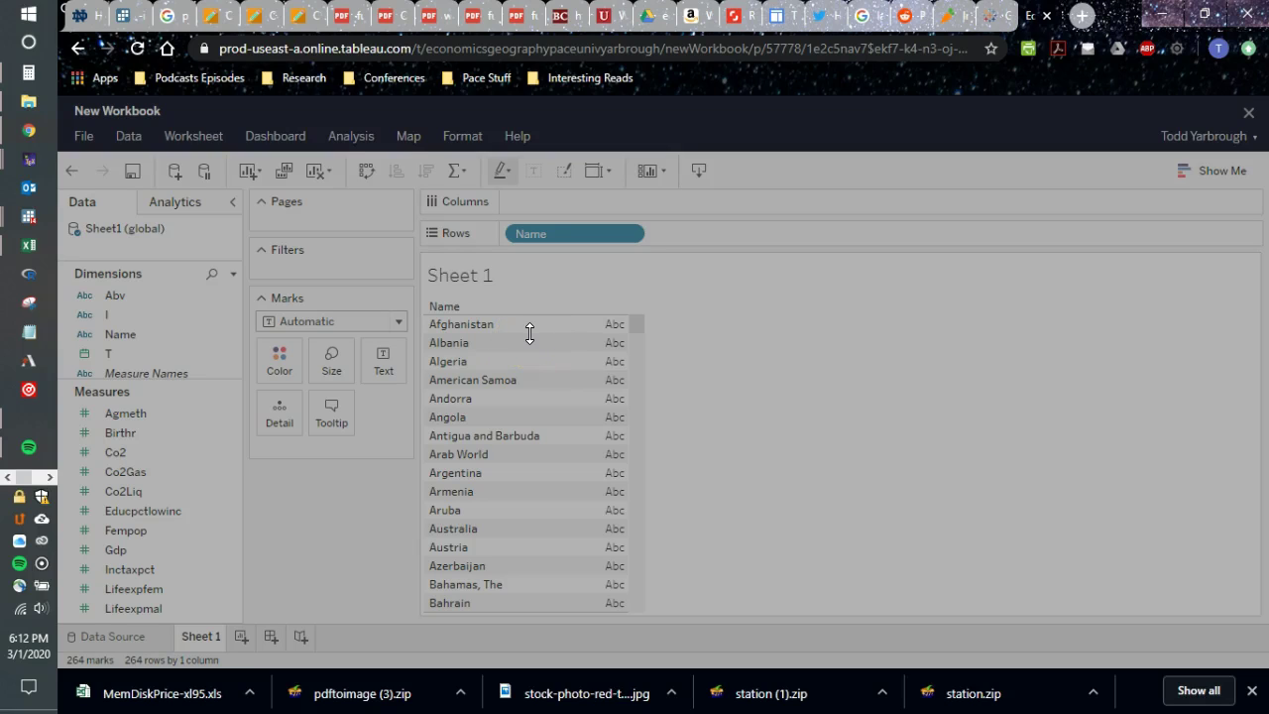
Step: Show the filter for the Name field and deselect all of its values
left_click(634, 233)
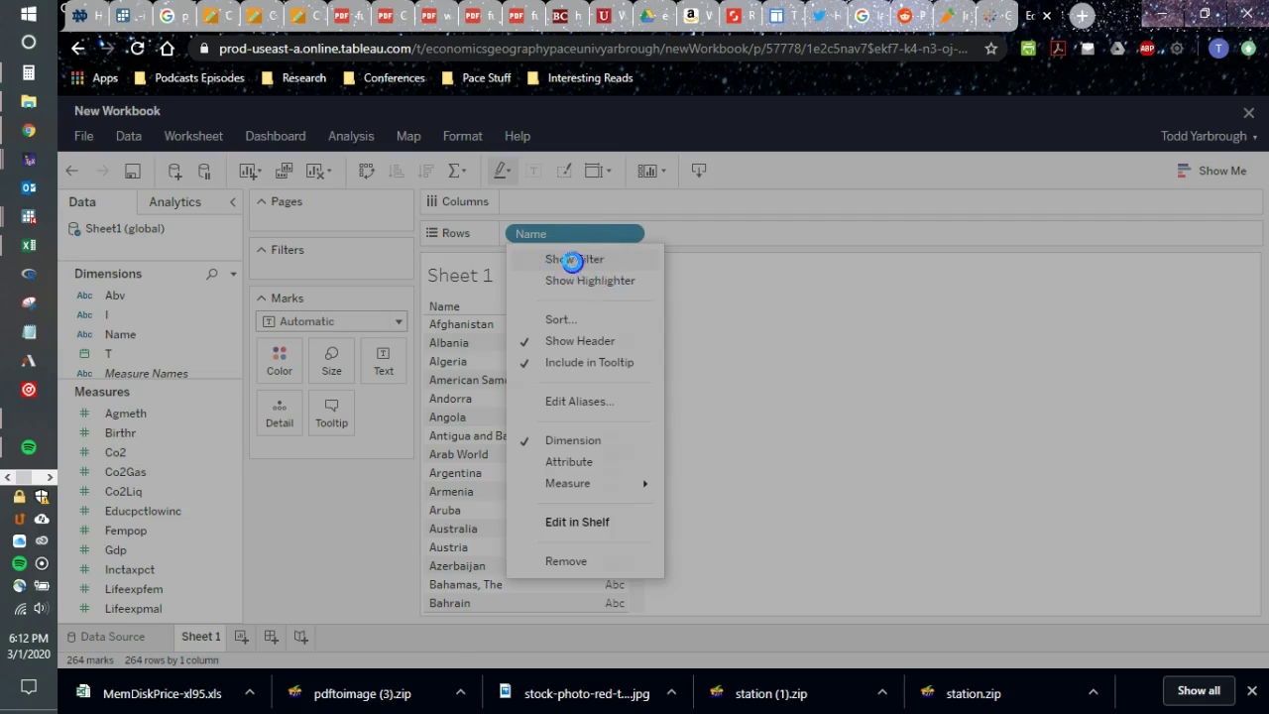
left_click(572, 260)
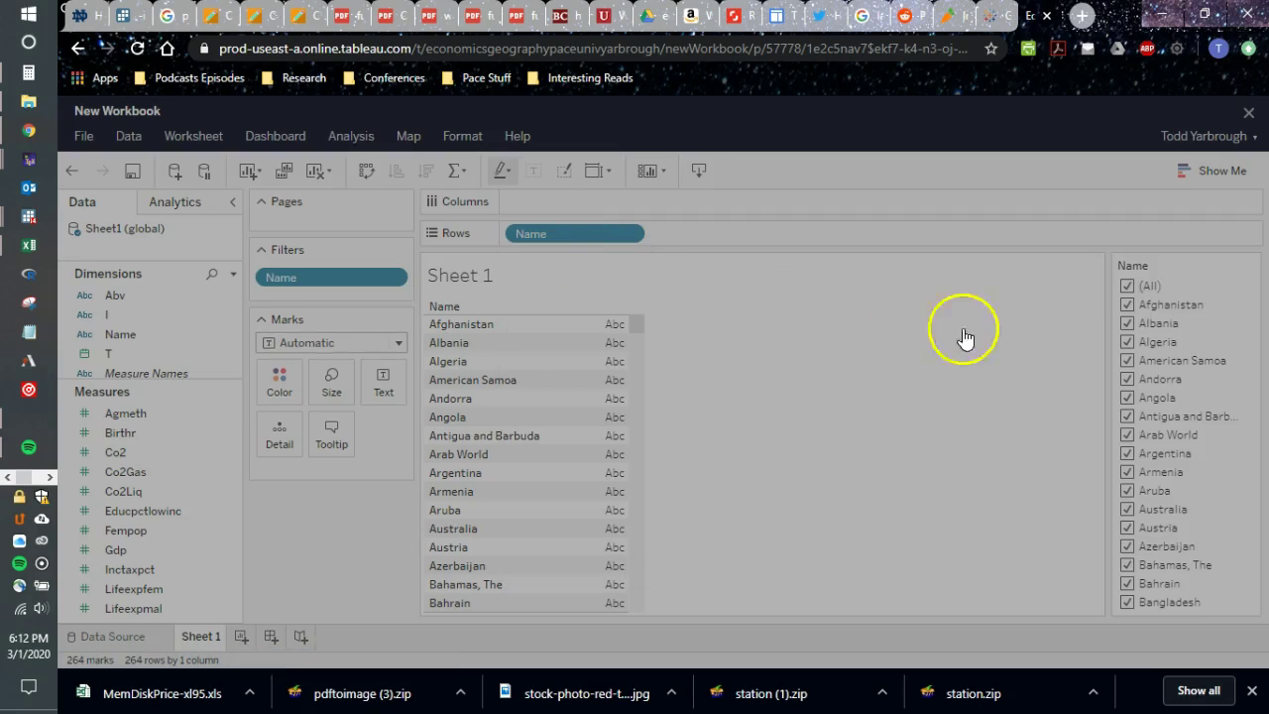
left_click(1128, 285)
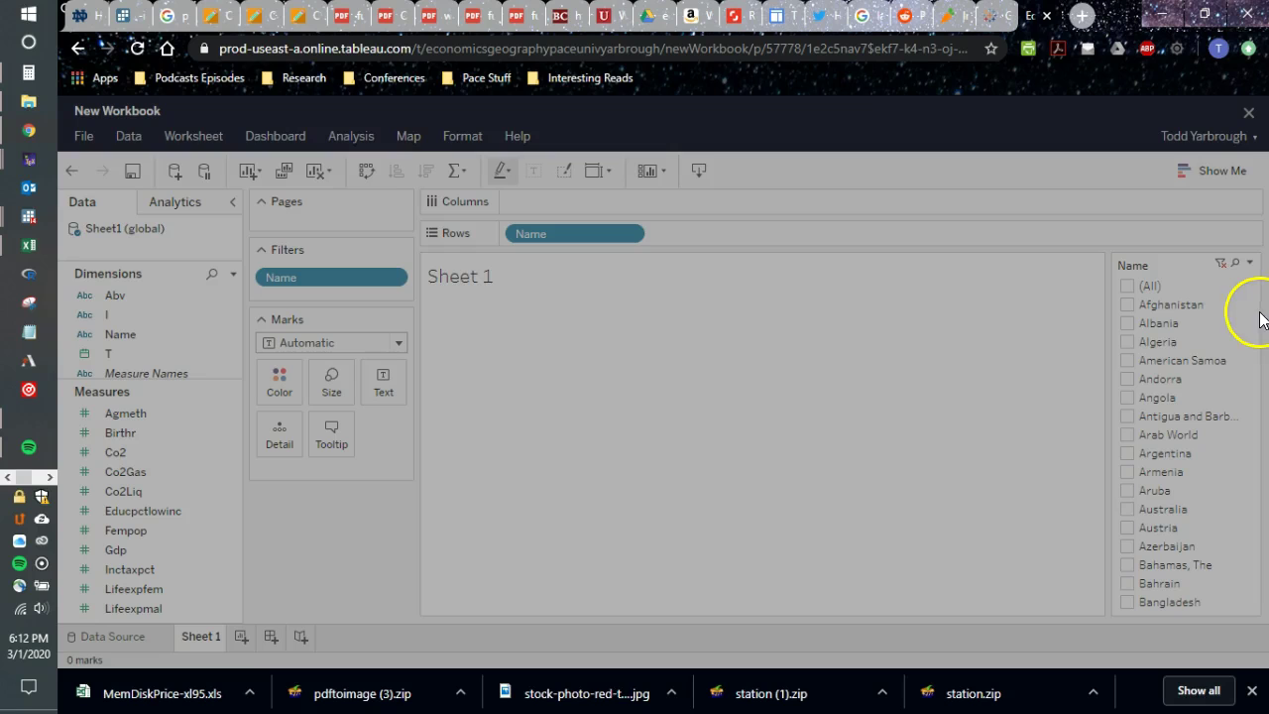
Step: Select Greece, Kenya and Kuwait in the Name filter so the sheet includes only these three countries
left_click_drag(1246, 285, 1254, 372)
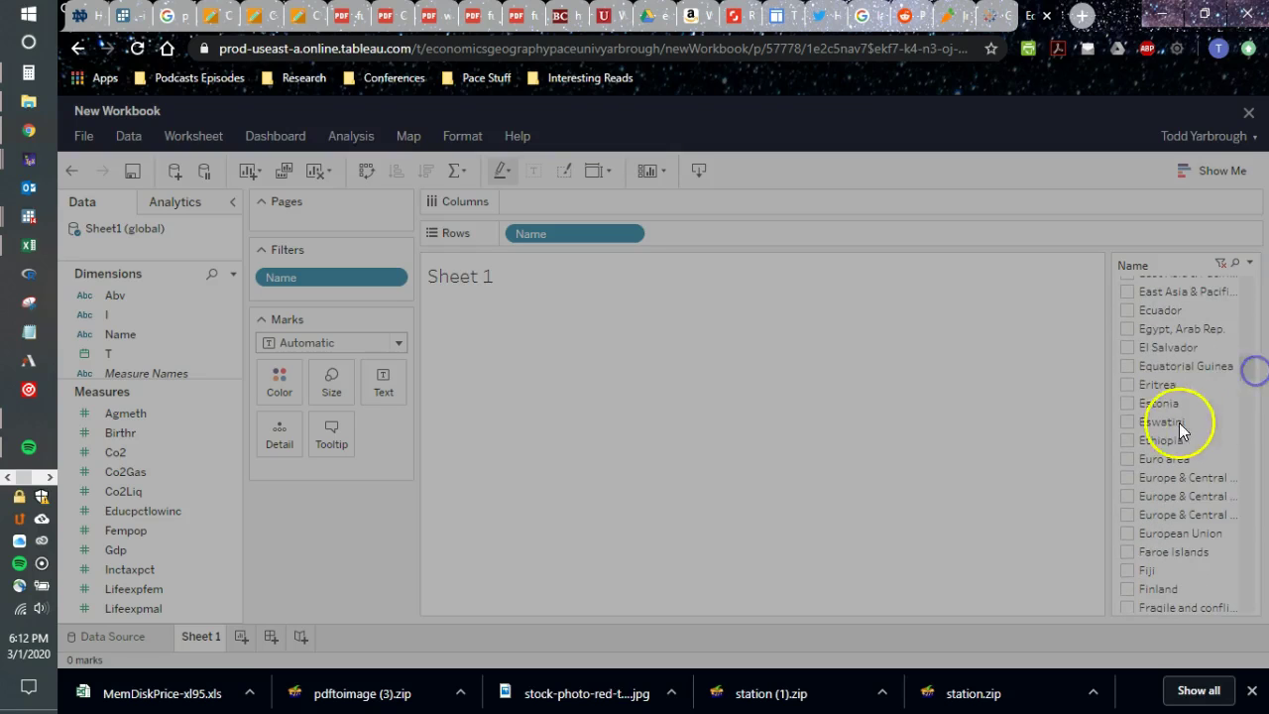
scroll(1161, 482, "down", 5)
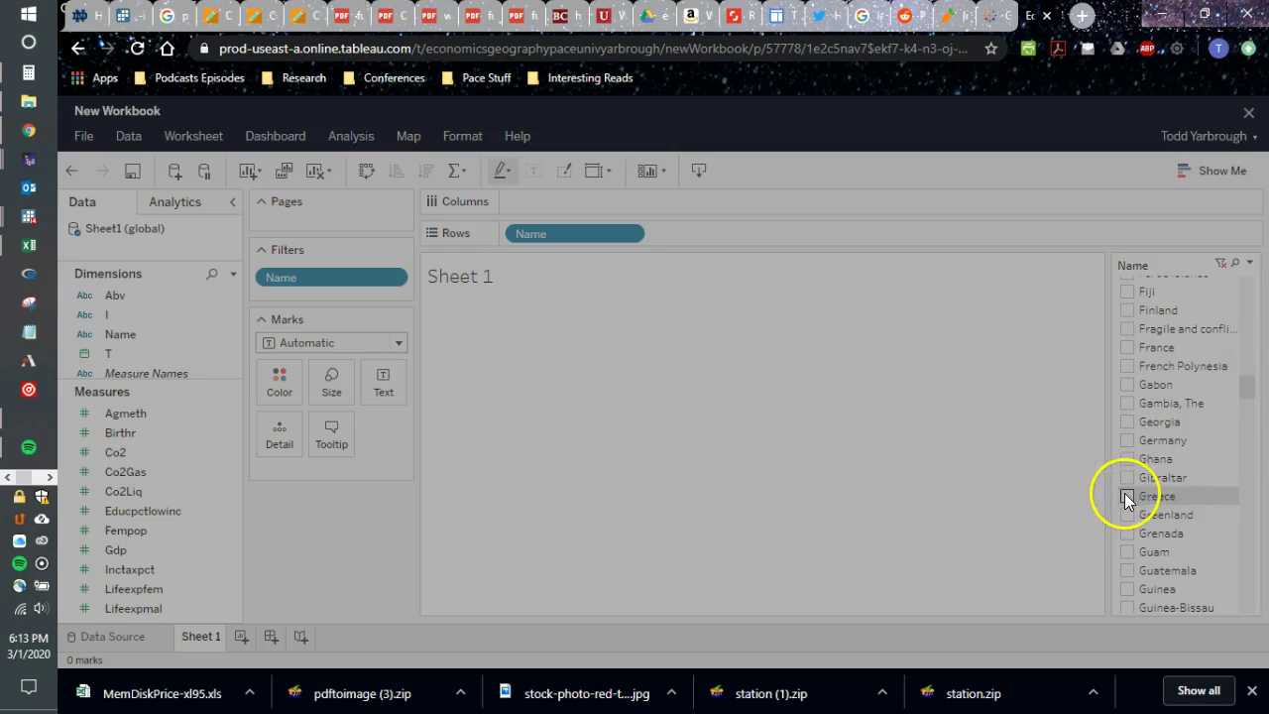
left_click(1130, 496)
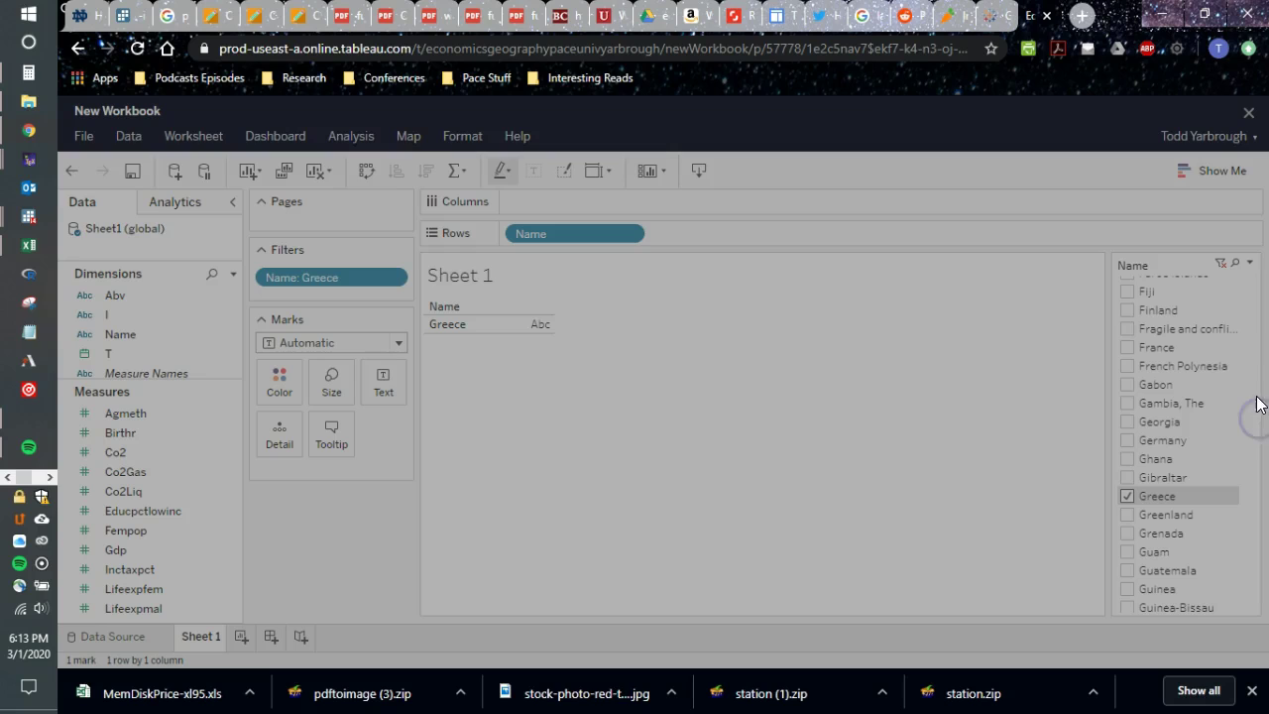
left_click_drag(1240, 406, 1245, 449)
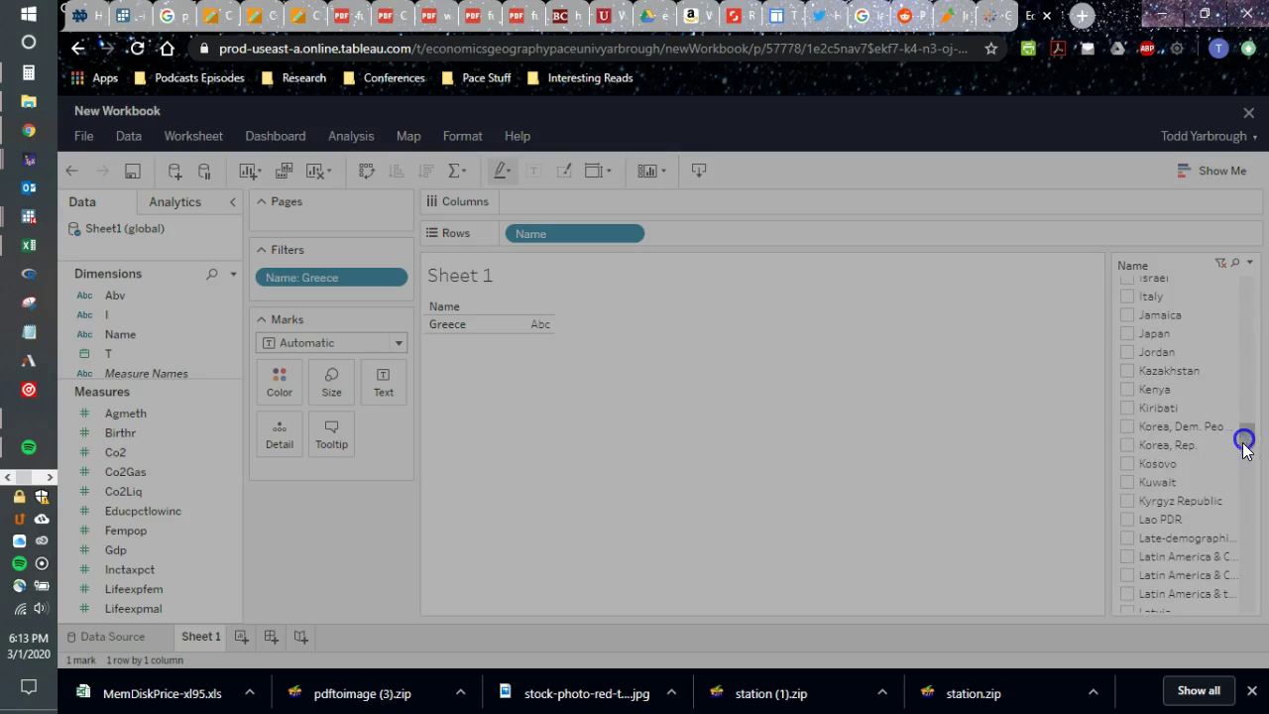
left_click(1127, 389)
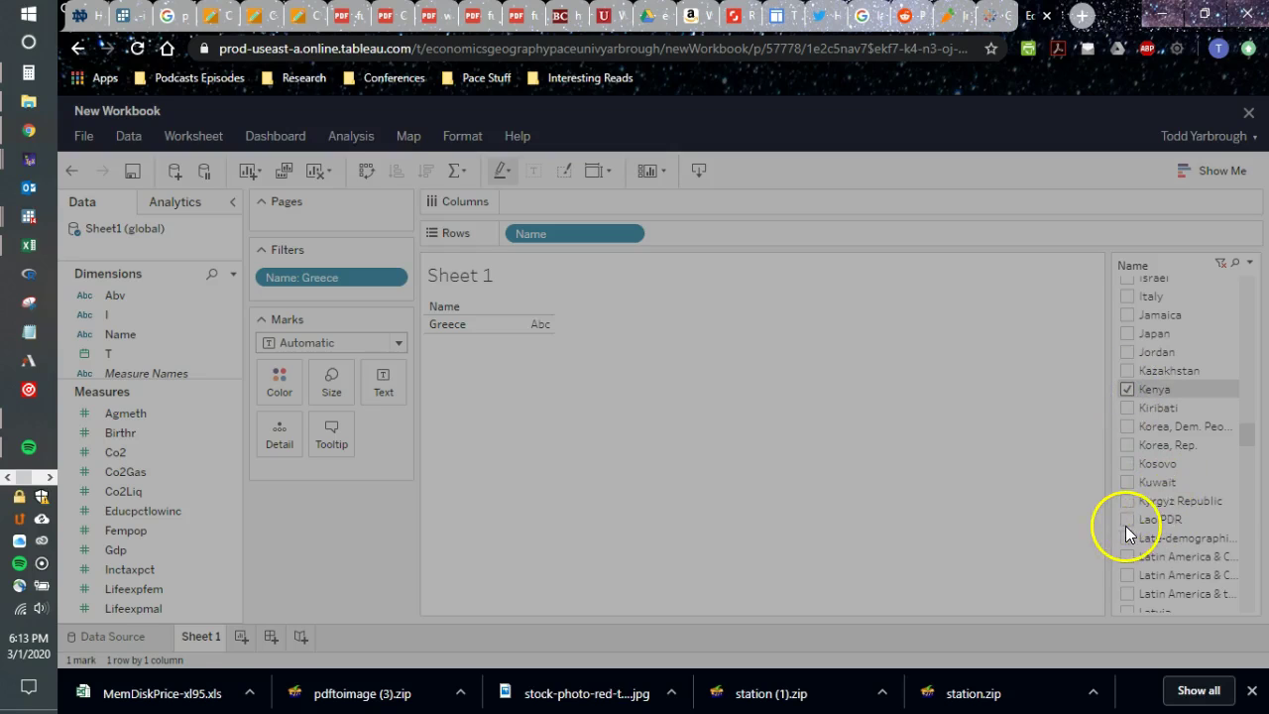
left_click(1127, 482)
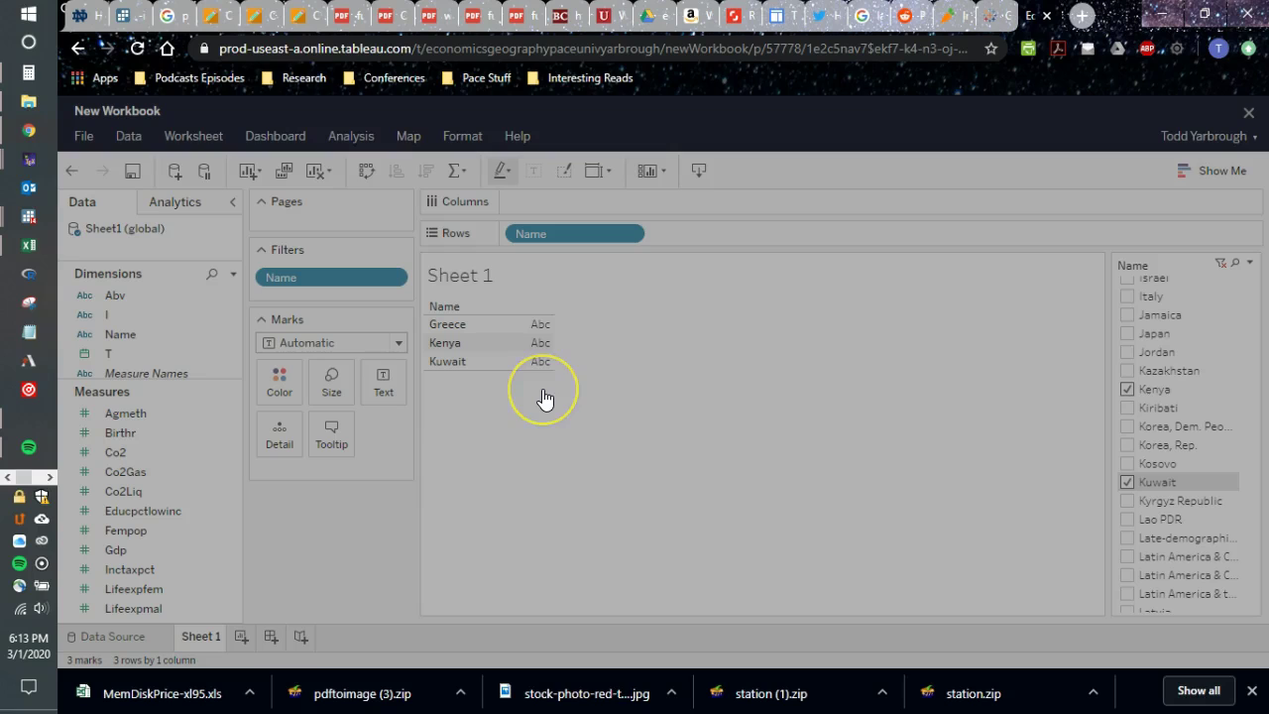
Step: Place the T date dimension on Columns and move Name from Rows to Columns, ahead of YEAR(T)
left_click_drag(120, 354, 649, 201)
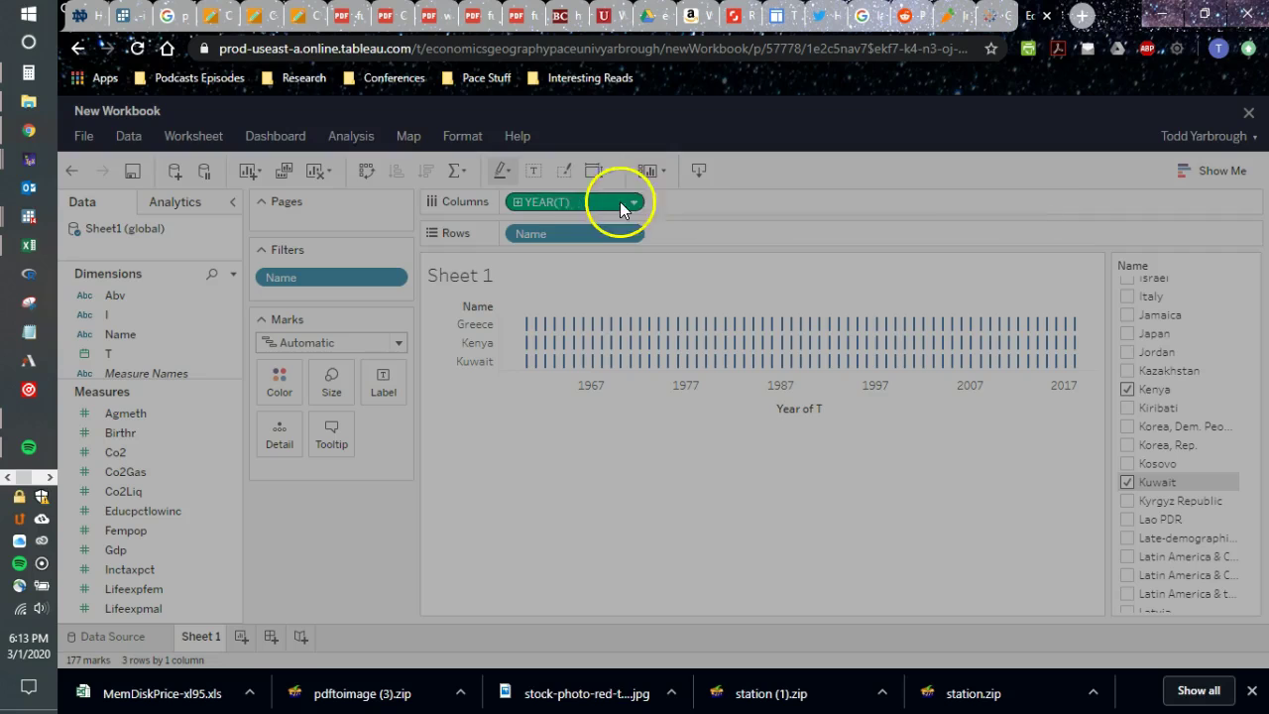
left_click_drag(572, 238, 719, 200)
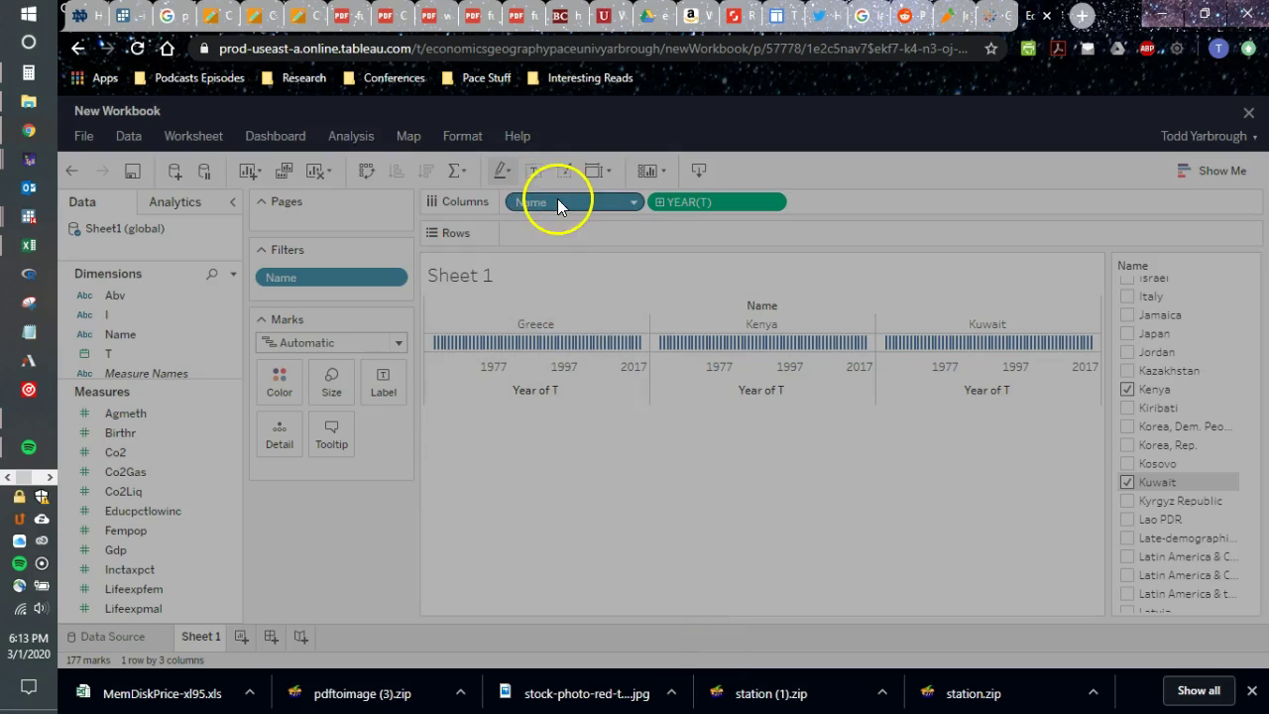
Step: Place the Co2 measure on Rows to plot summed Co2 by year for each country
left_click_drag(165, 451, 574, 231)
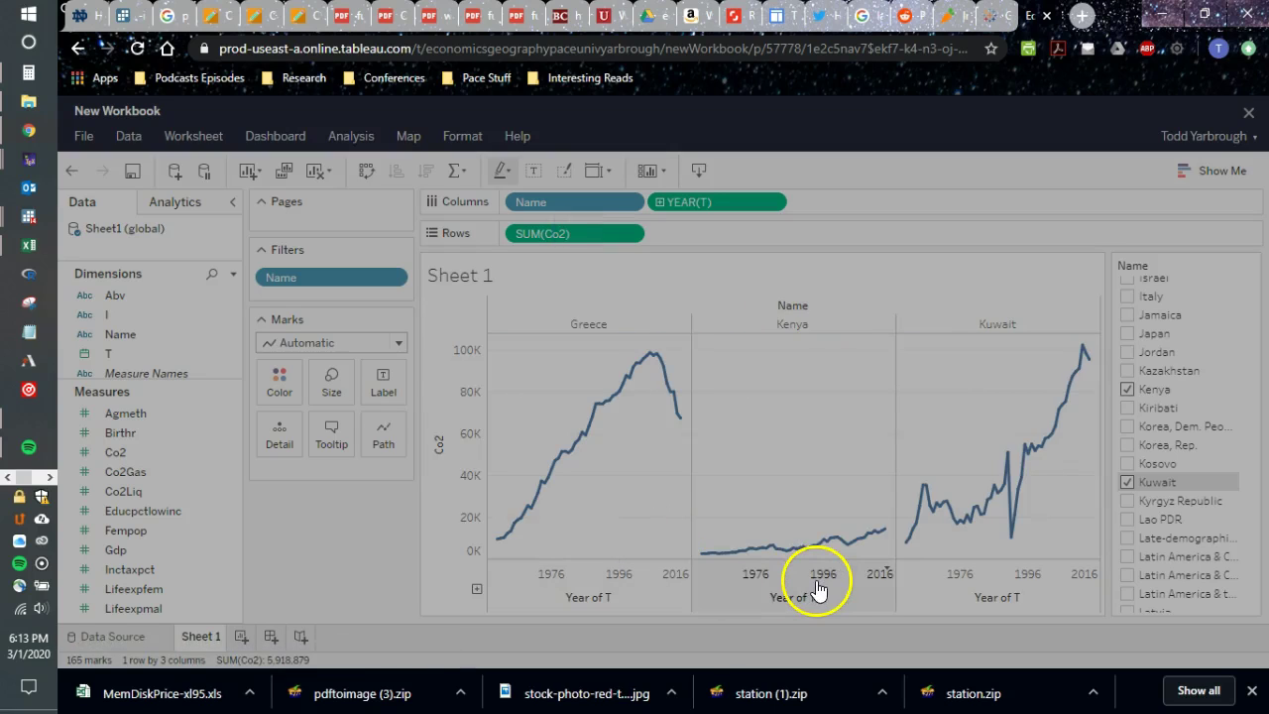
mouse_move(999, 538)
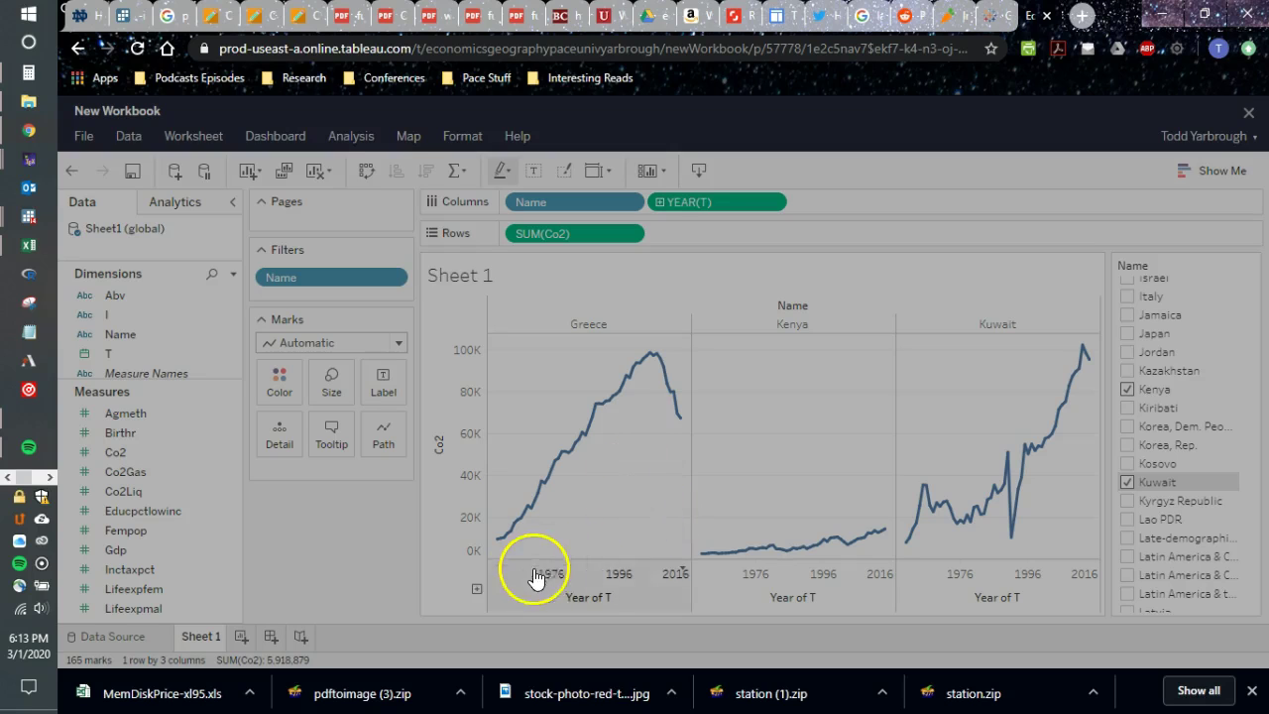
mouse_move(517, 546)
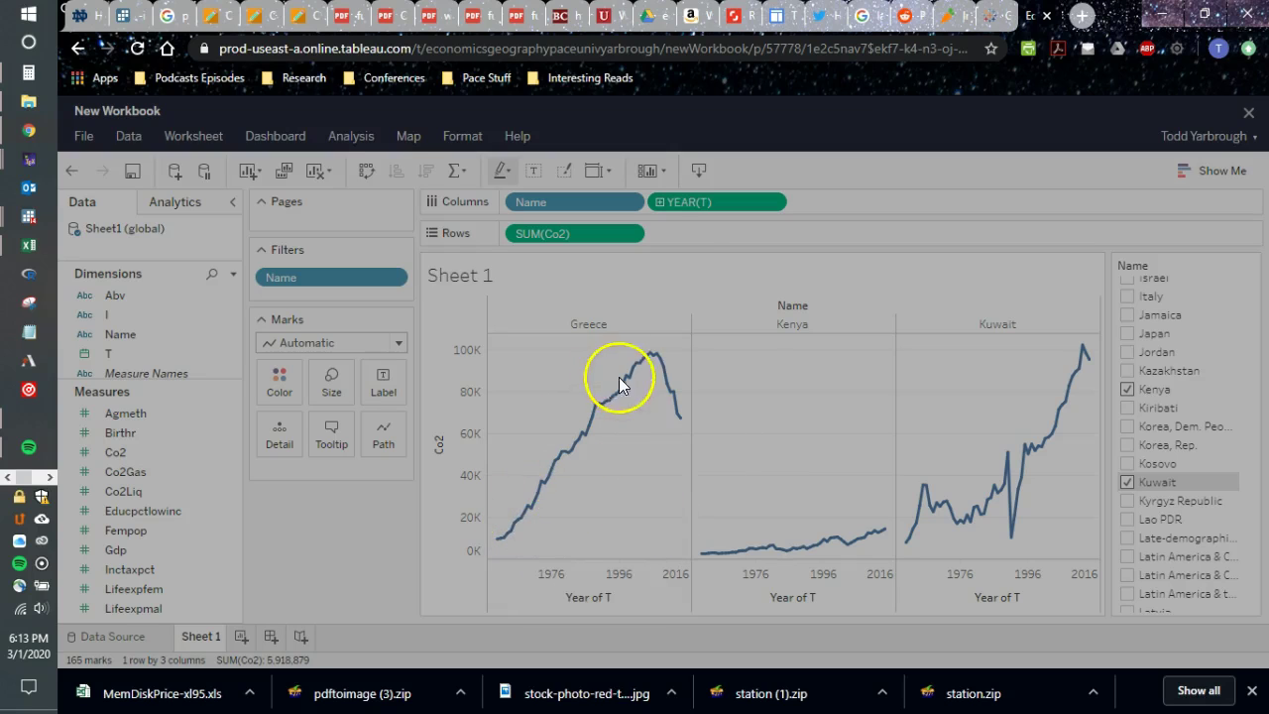